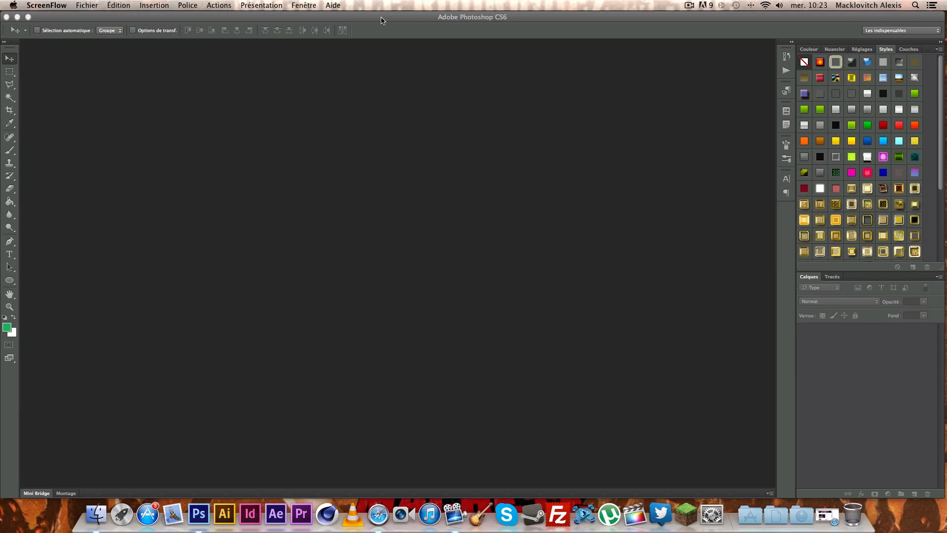
# - Switch to Safari, show the Flat UI Colors site and view its Flat UI Pro shop page in a separate window
pyautogui.click(381, 20)
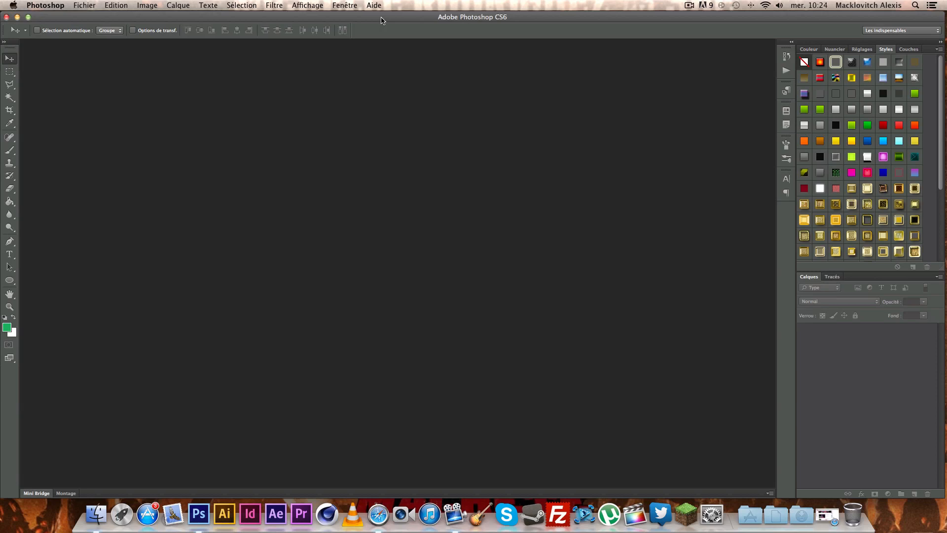
pyautogui.click(378, 515)
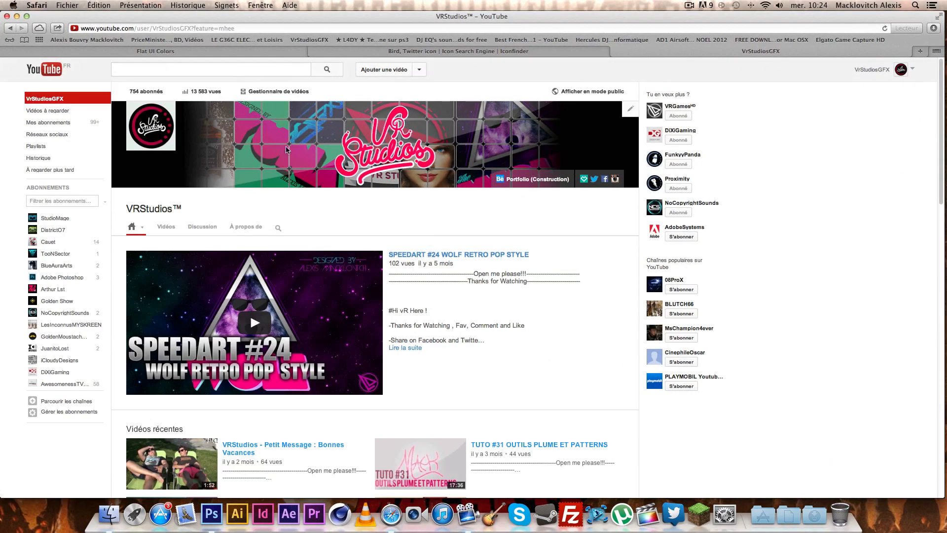
pyautogui.click(246, 52)
pyautogui.rightClick(60, 75)
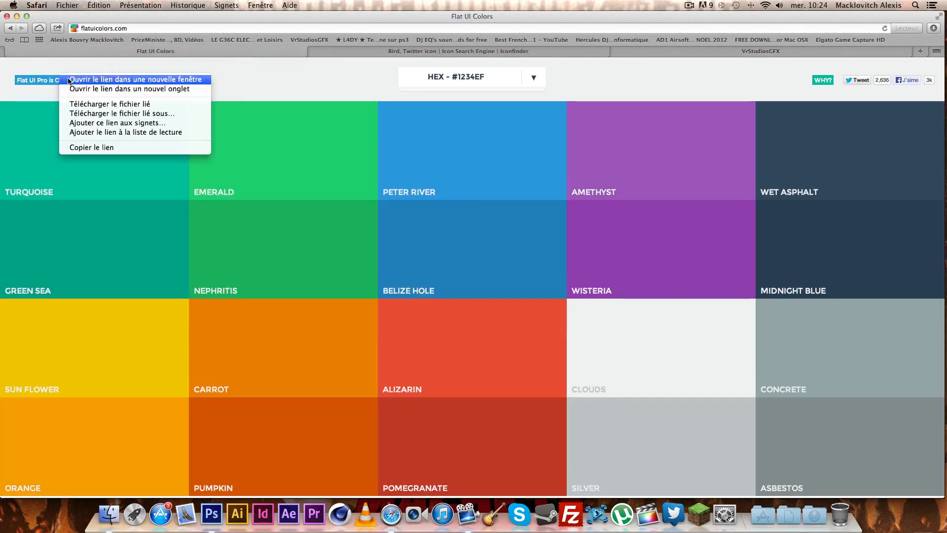
pyautogui.click(73, 78)
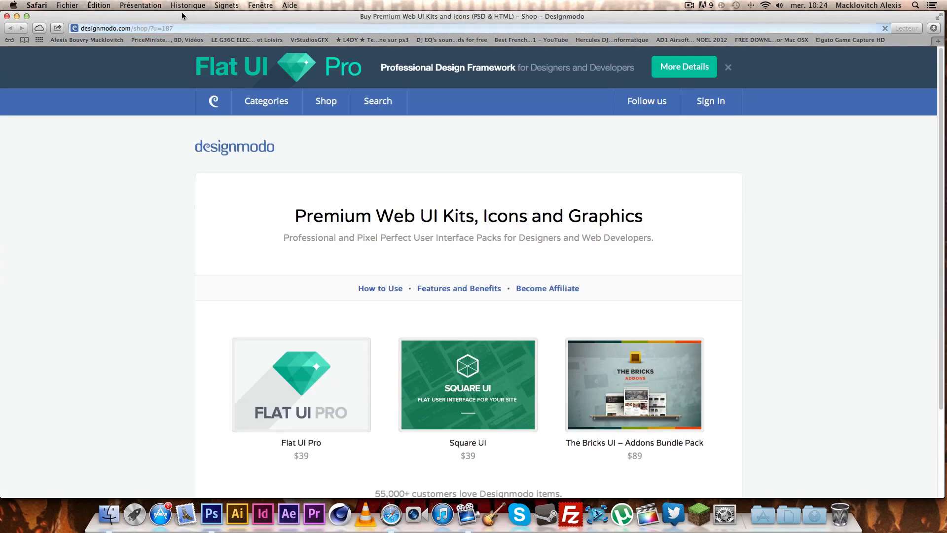
pyautogui.scroll(-3, 186, 257)
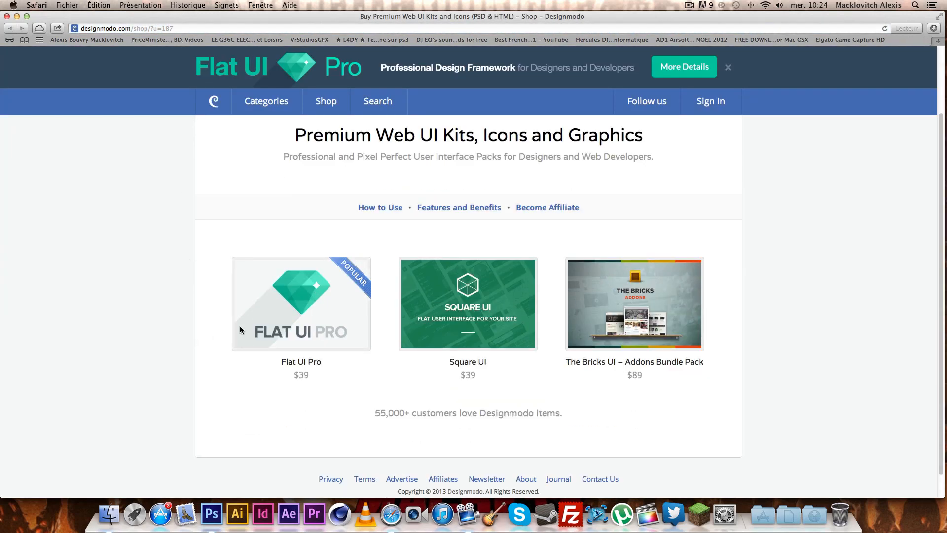
pyautogui.click(7, 16)
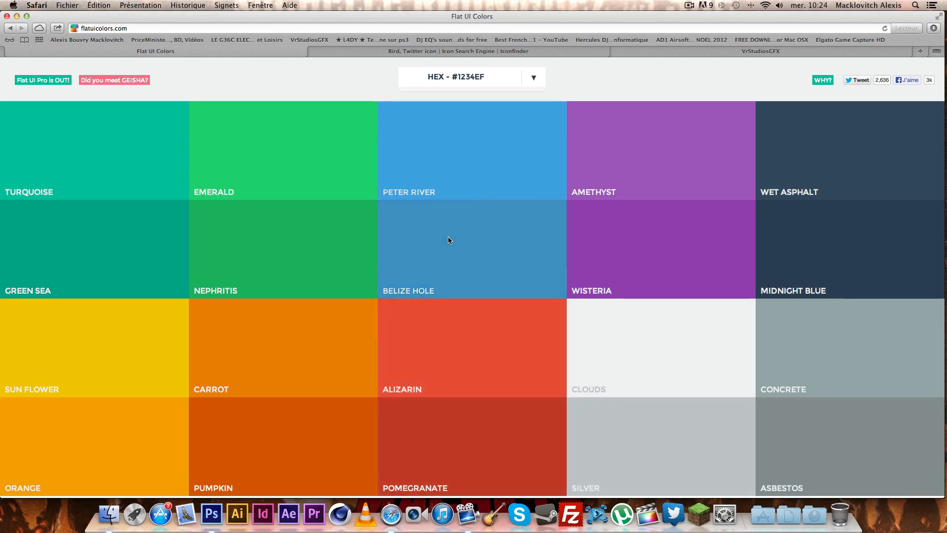
# - Check the colour code format on Flat UI Colors and view the Bird, Twitter icon page on Iconfinder
pyautogui.click(475, 76)
pyautogui.click(474, 76)
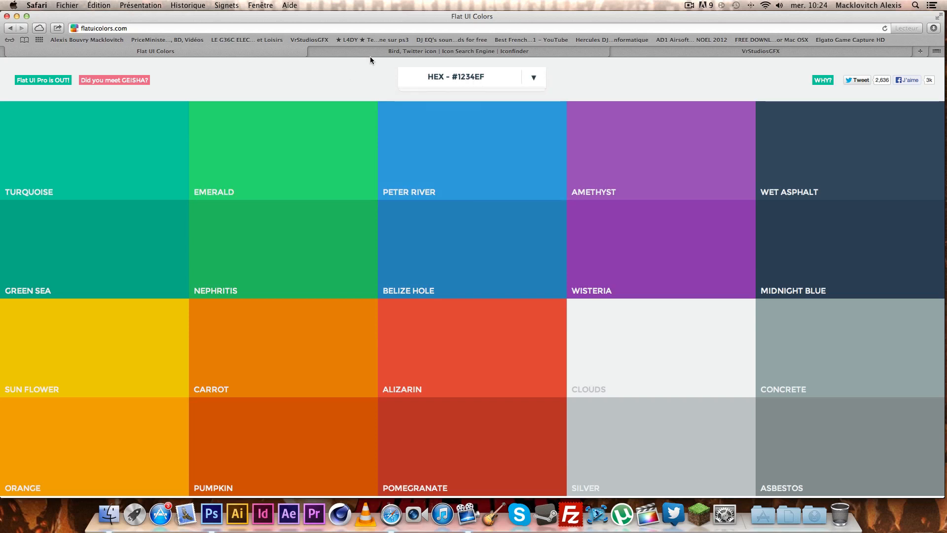
pyautogui.click(370, 54)
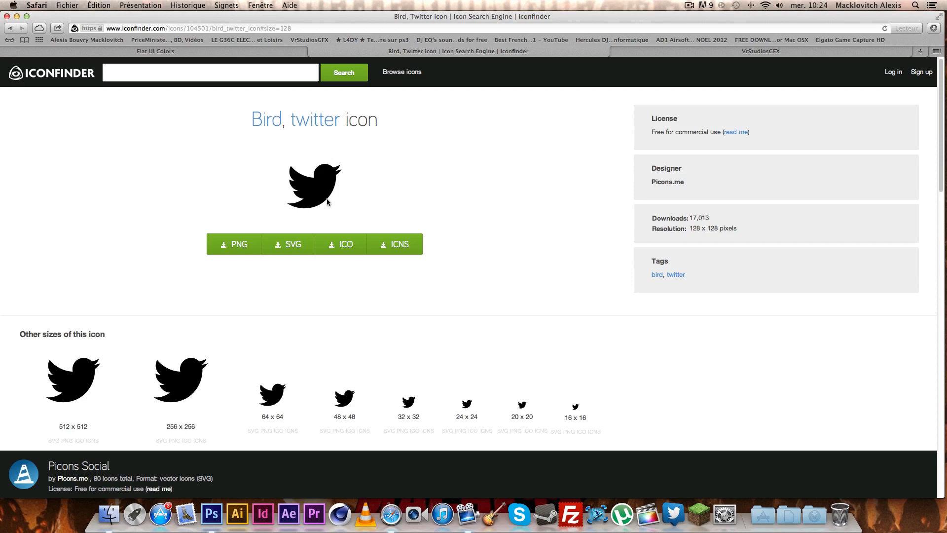
pyautogui.click(17, 17)
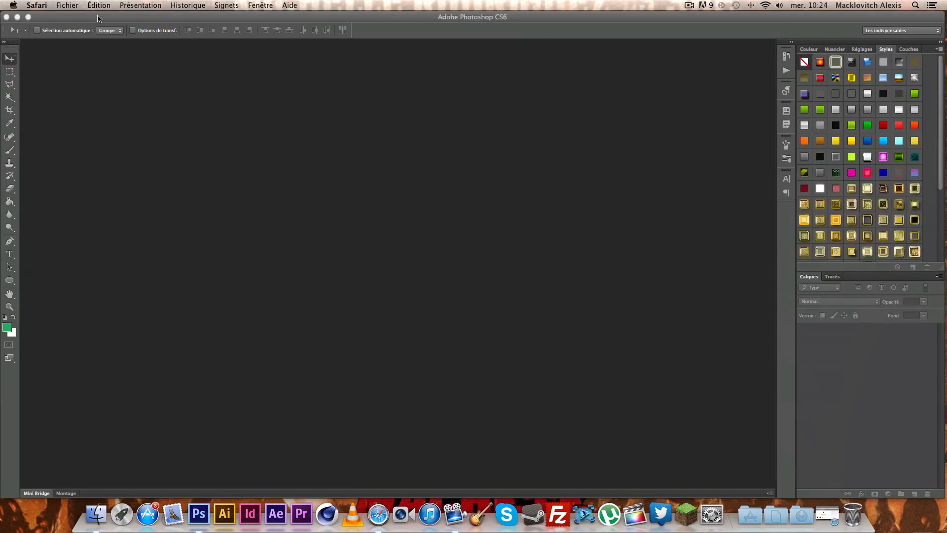
# - Create a new 800 × 800 pixel RGB document at 72 pixels/inch with a white background
pyautogui.click(86, 6)
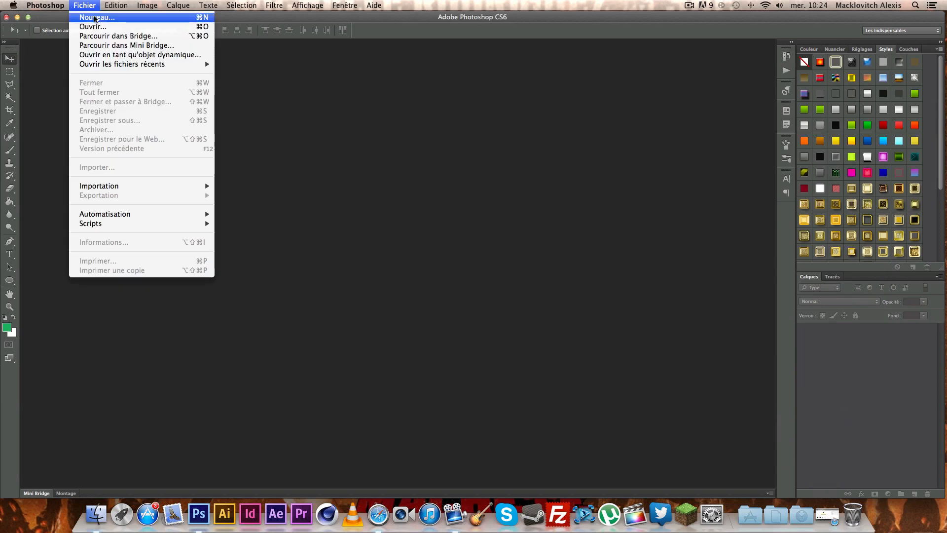
pyautogui.click(105, 21)
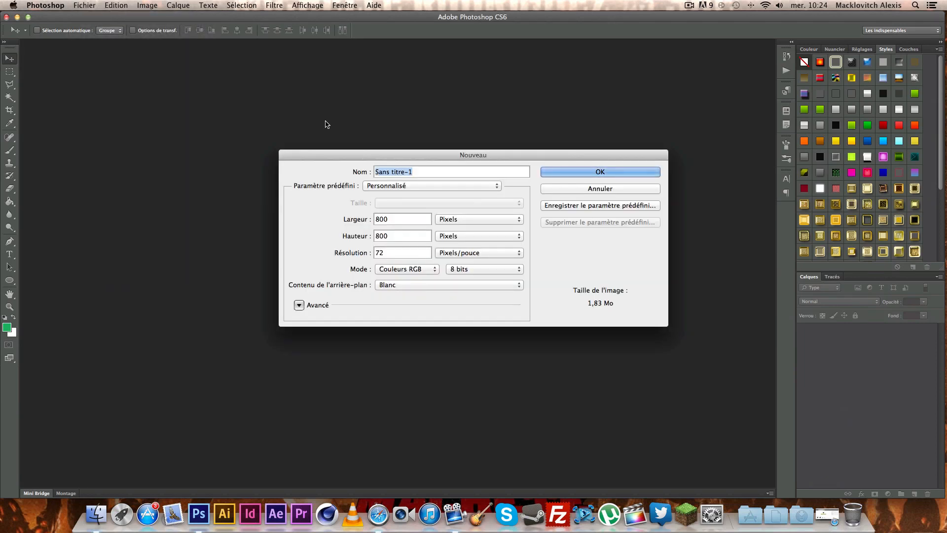
pyautogui.click(403, 221)
pyautogui.click(618, 171)
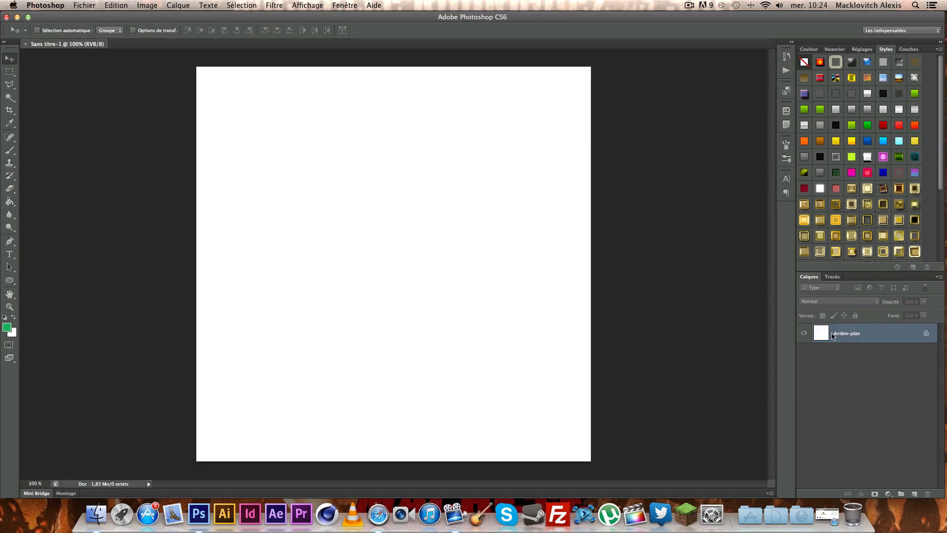
# - Convert the locked background into a regular layer and rename it "Fond"
pyautogui.doubleClick(859, 339)
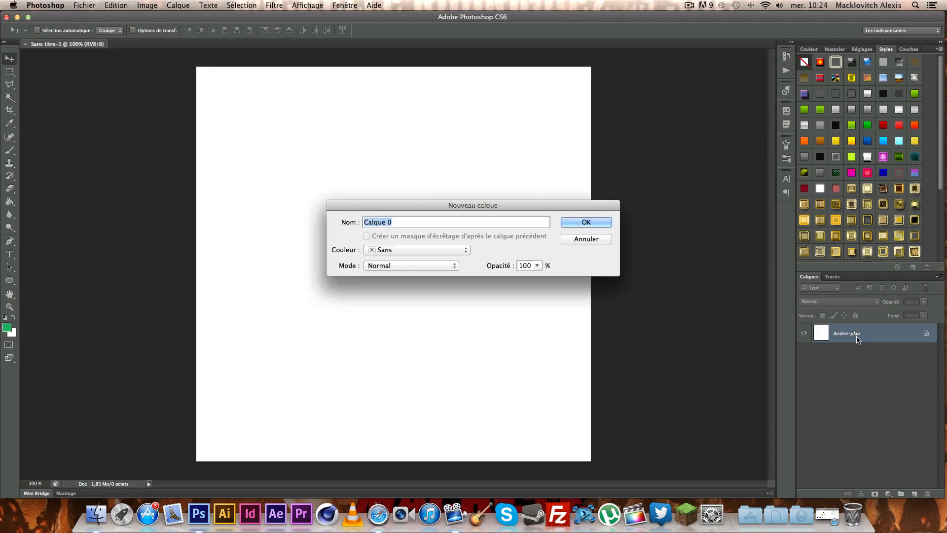
pyautogui.press('Return')
pyautogui.doubleClick(844, 335)
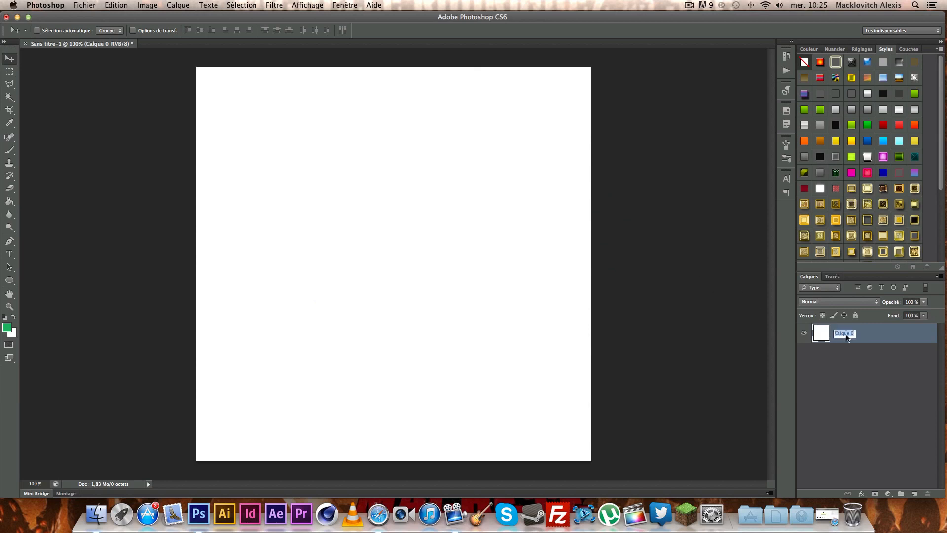
pyautogui.write('Fond')
pyautogui.press('Return')
# - Open the foreground colour for editing and copy the Nephritis colour code from Flat UI Colors in Safari
pyautogui.click(7, 327)
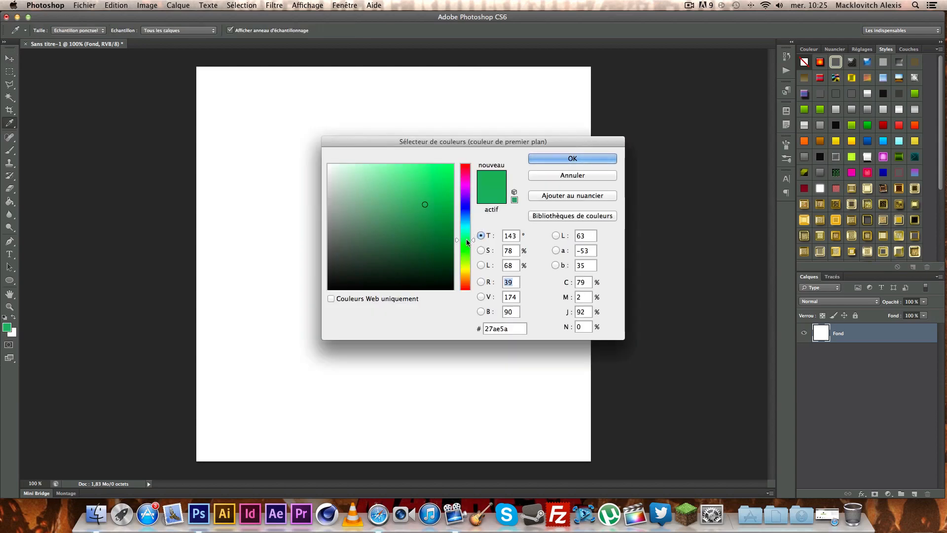
pyautogui.moveTo(469, 240); pyautogui.dragTo(468, 192)
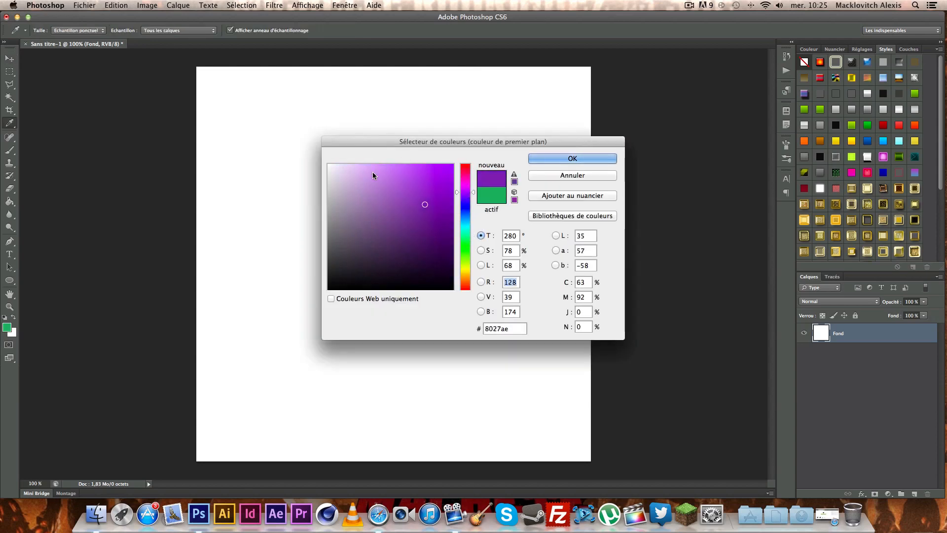
pyautogui.click(384, 518)
pyautogui.click(283, 50)
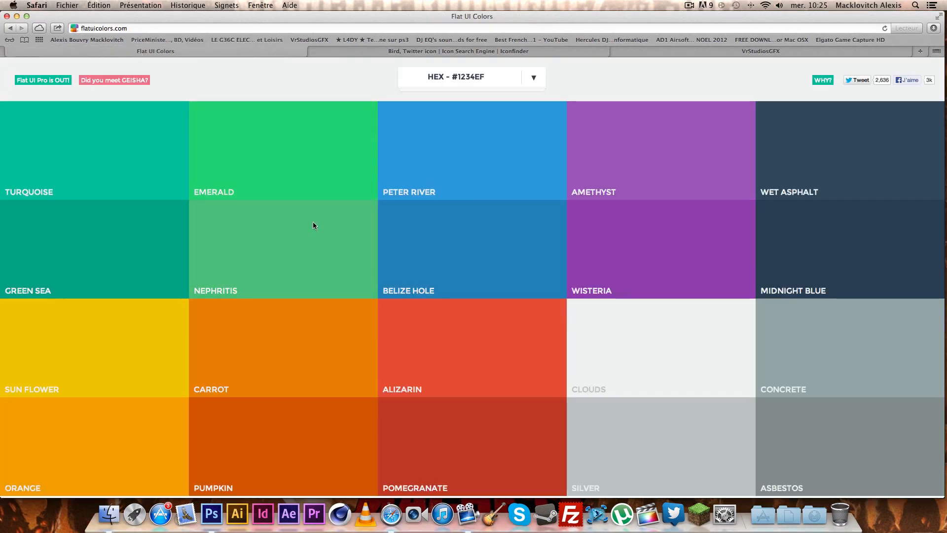
pyautogui.click(275, 262)
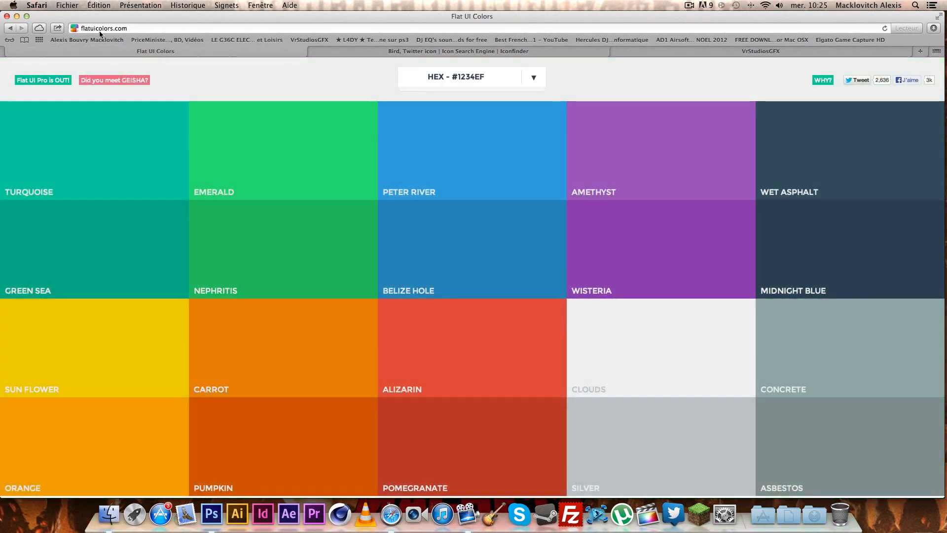
pyautogui.click(17, 16)
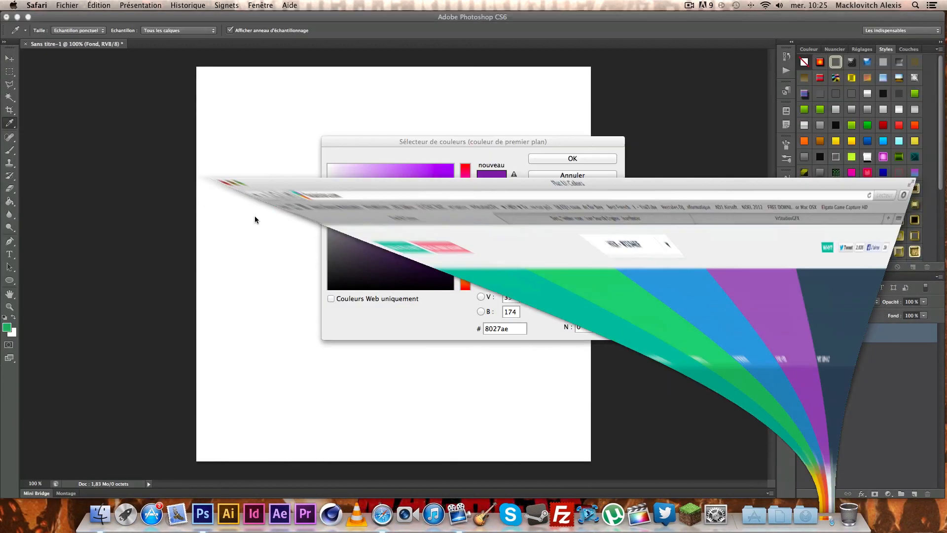
# - Set the foreground colour to #27ae60 and fill the Fond layer with it using the Paint Bucket
pyautogui.click(513, 329)
pyautogui.moveTo(513, 328); pyautogui.dragTo(463, 334)
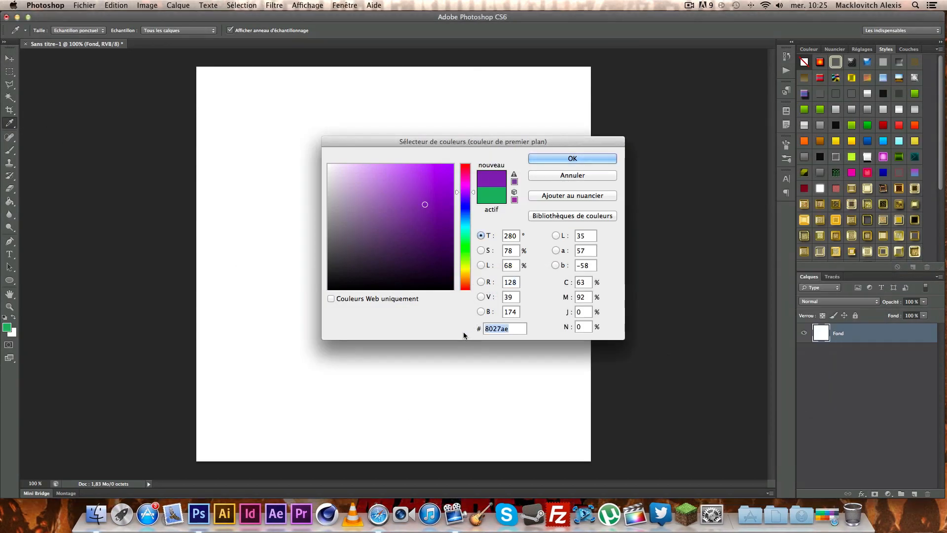
pyautogui.press('BackSpace')
pyautogui.write('#27ae60')
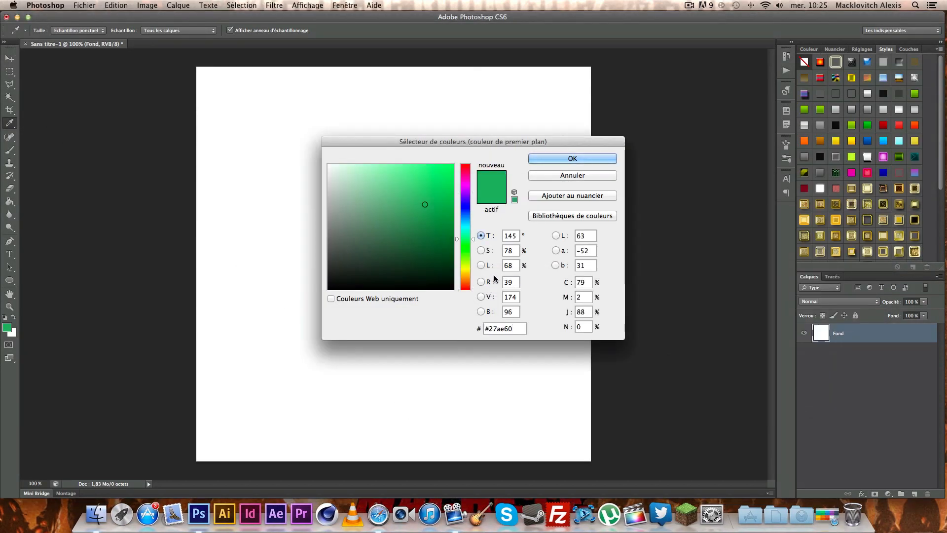
pyautogui.click(568, 160)
pyautogui.press('v')
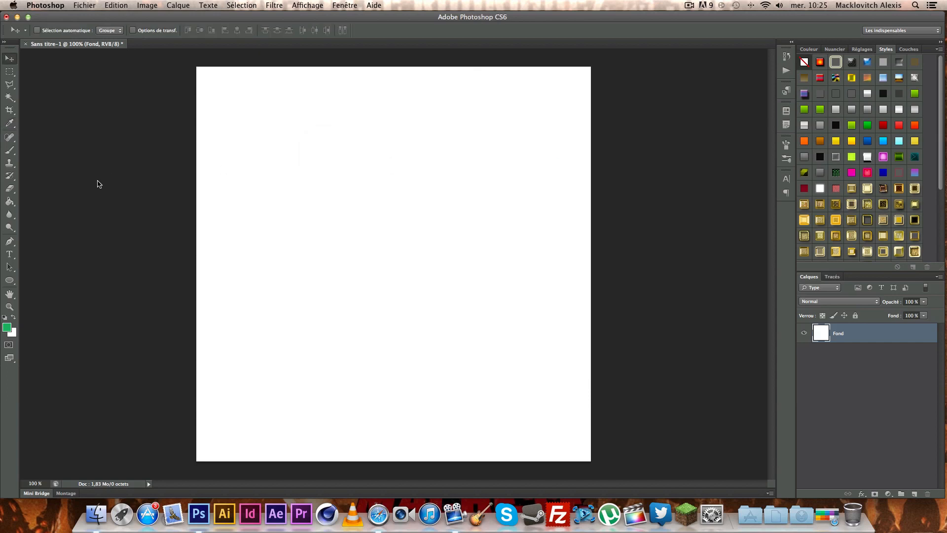
pyautogui.click(12, 202)
pyautogui.click(375, 265)
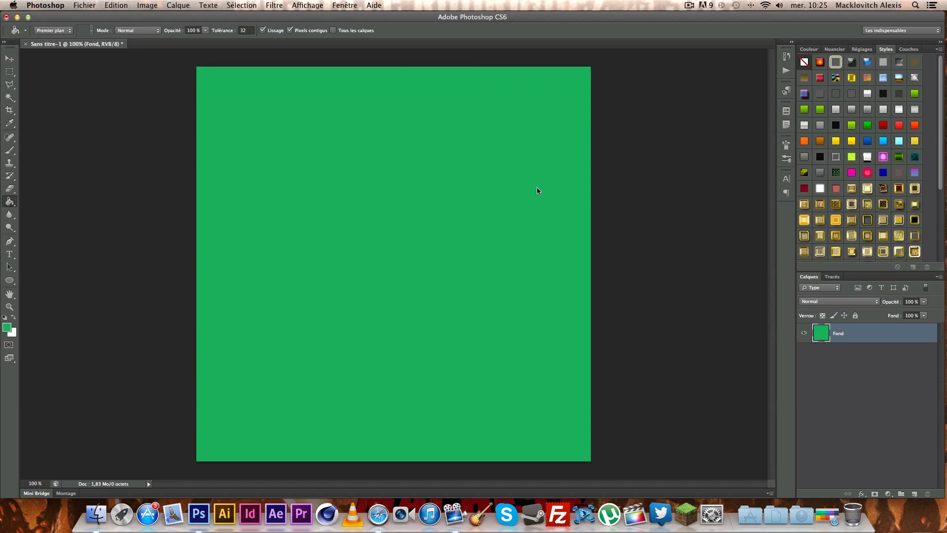
# - Draw an ellipse about 508 × 479 px in the middle of the canvas and rasterize its layer
pyautogui.click(8, 280)
pyautogui.moveTo(7, 281); pyautogui.dragTo(39, 299)
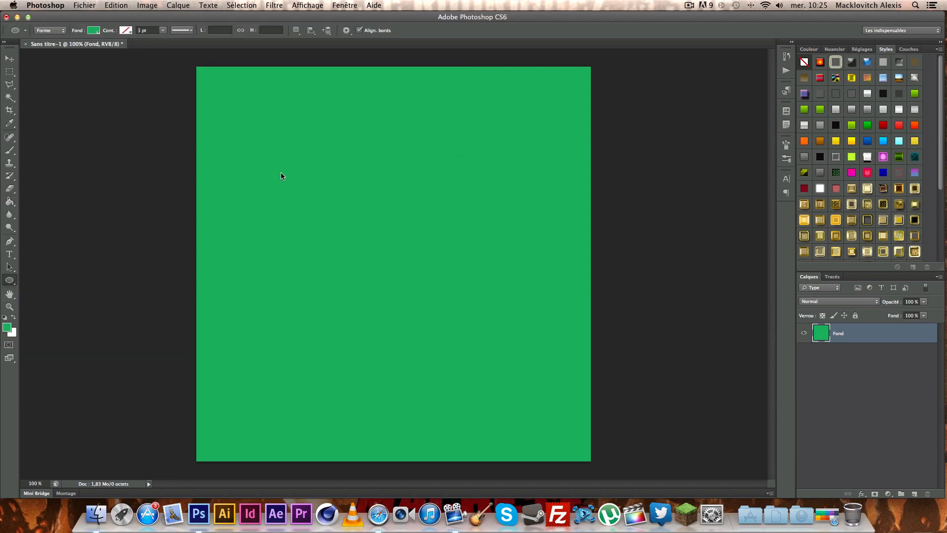
pyautogui.moveTo(273, 149); pyautogui.dragTo(523, 385)
pyautogui.rightClick(877, 334)
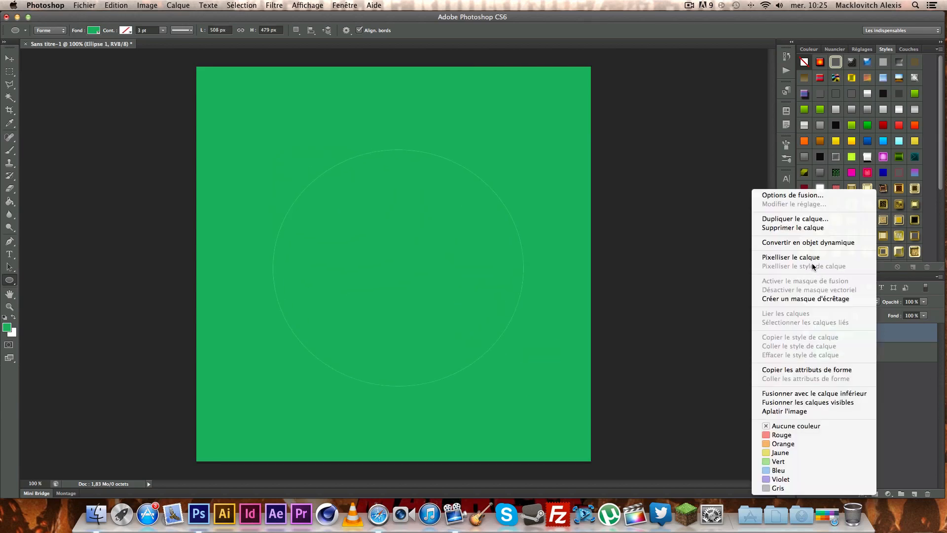
pyautogui.click(839, 257)
# - Add a Color Overlay to the Ellipse 1 layer and copy the Emerald colour code from Flat UI Colors in Safari
pyautogui.doubleClick(826, 337)
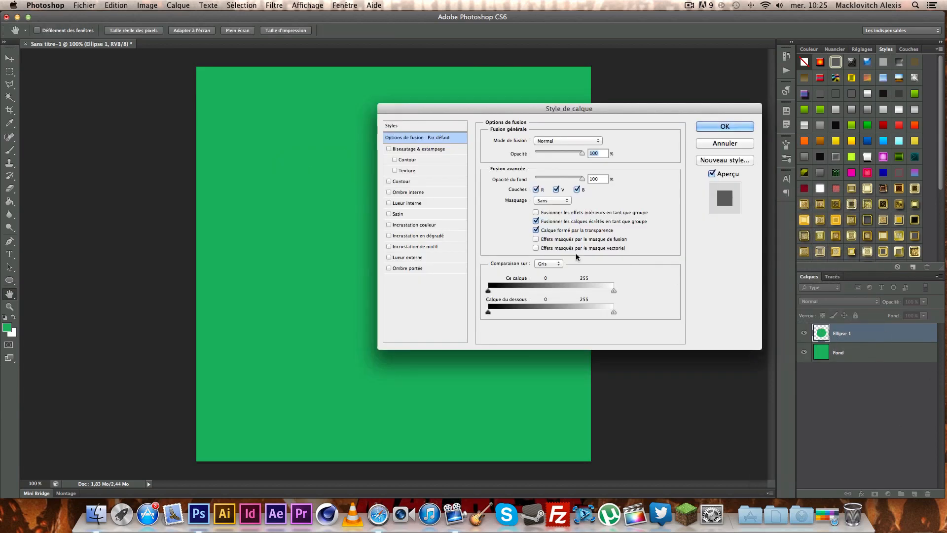
pyautogui.click(444, 224)
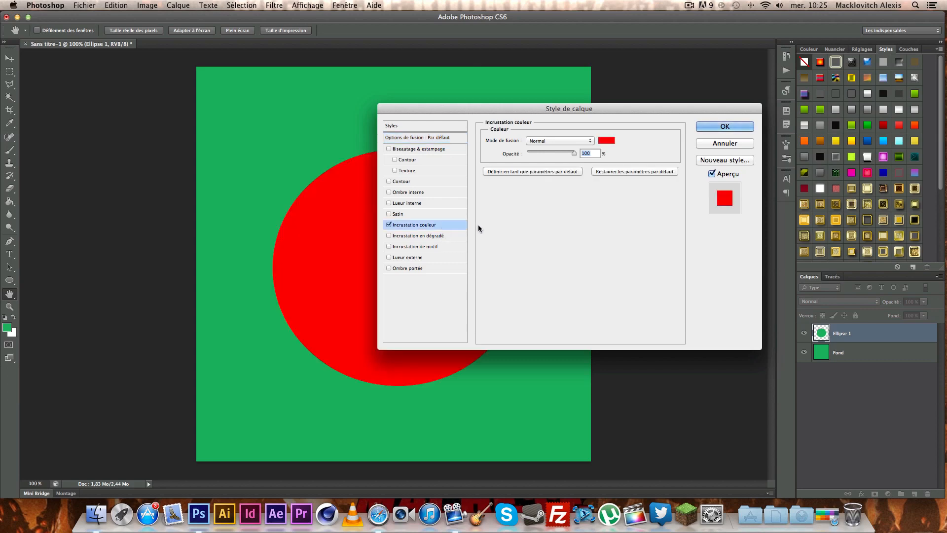
pyautogui.click(609, 140)
pyautogui.click(378, 515)
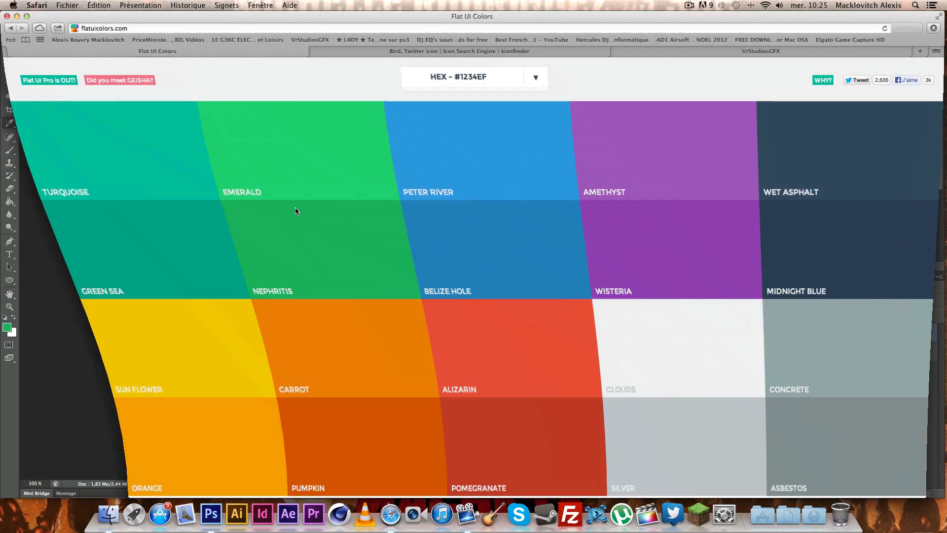
pyautogui.click(302, 164)
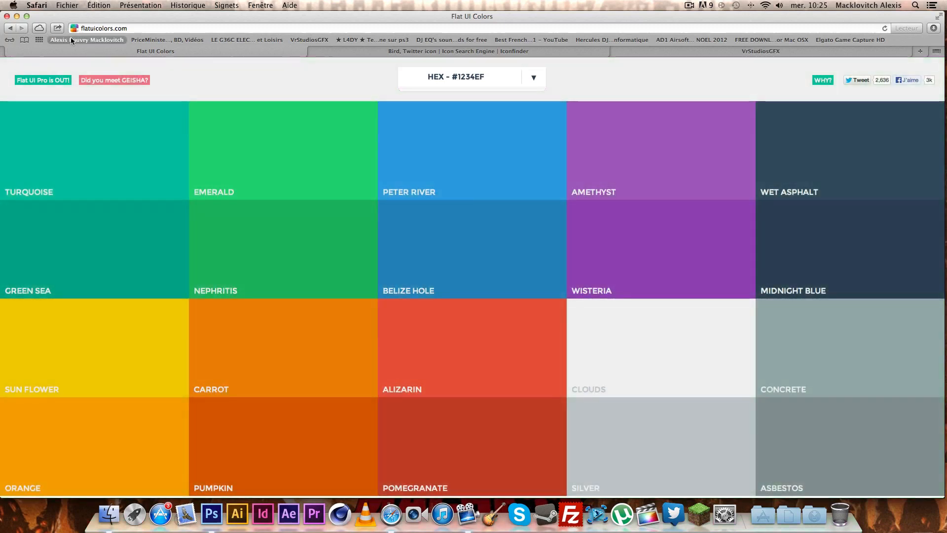
pyautogui.click(17, 17)
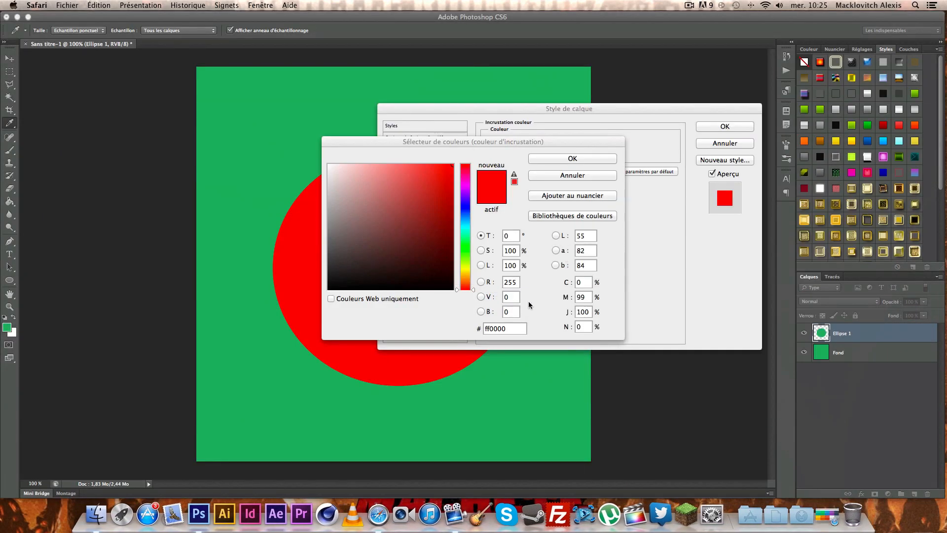
# - Set the ellipse's Color Overlay to #2ecc71 and apply the layer style
pyautogui.click(509, 330)
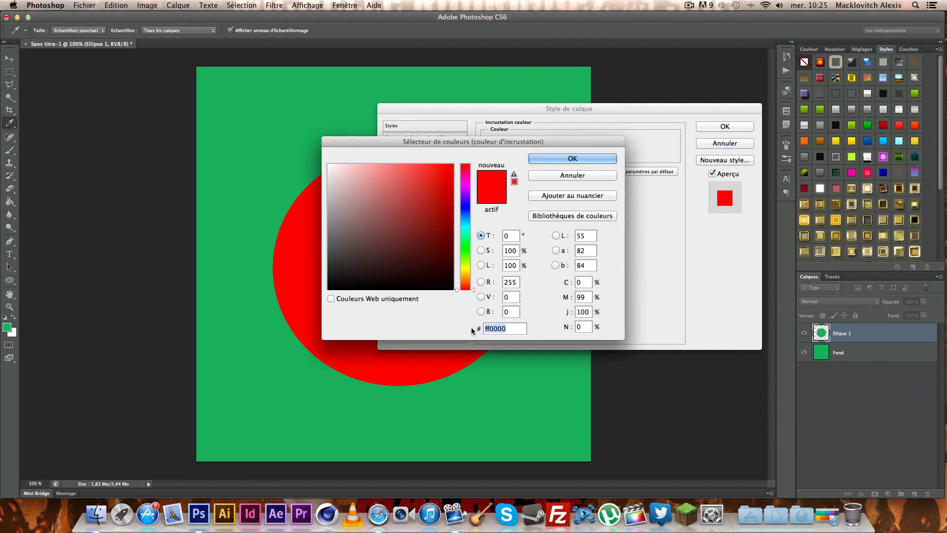
pyautogui.write('#2ecc71')
pyautogui.click(572, 158)
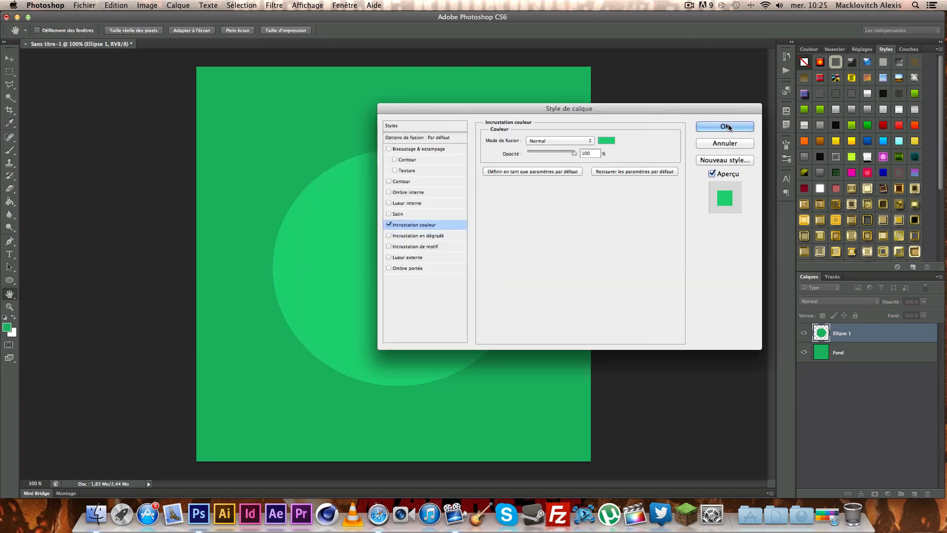
pyautogui.click(725, 126)
# - Free-transform the ellipse to centre it on the canvas and enlarge it slightly
pyautogui.press('v')
pyautogui.press('super+t')
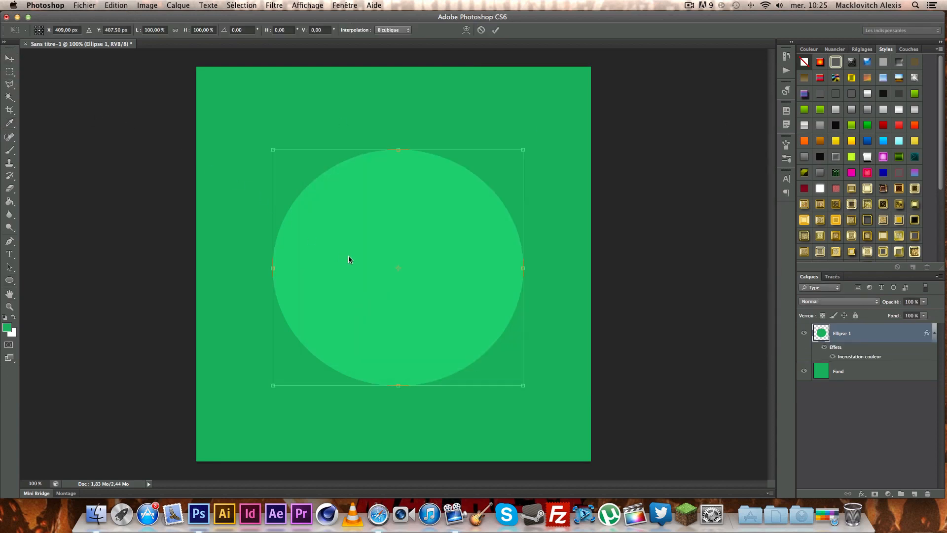
pyautogui.moveTo(409, 256); pyautogui.dragTo(398, 237)
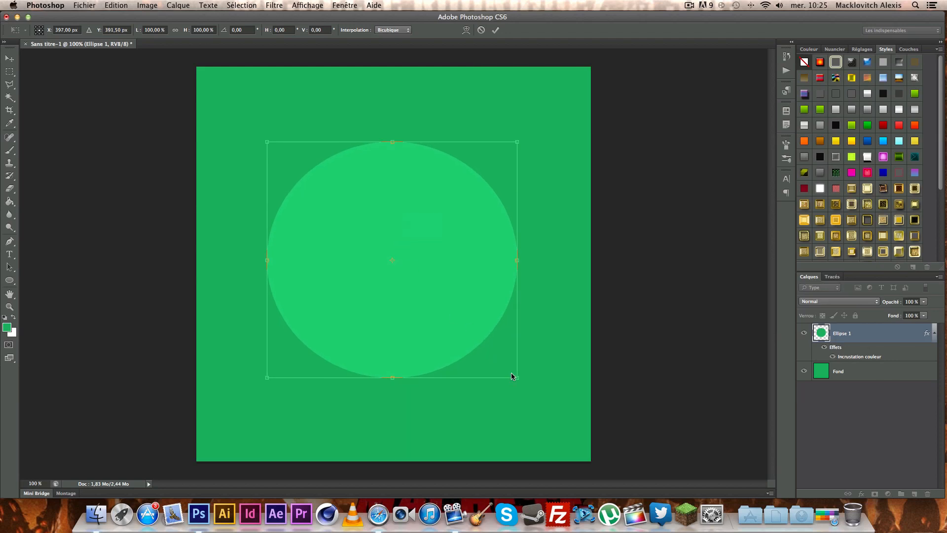
pyautogui.moveTo(516, 377); pyautogui.dragTo(534, 394)
pyautogui.moveTo(487, 352); pyautogui.dragTo(439, 321)
pyautogui.press('Return')
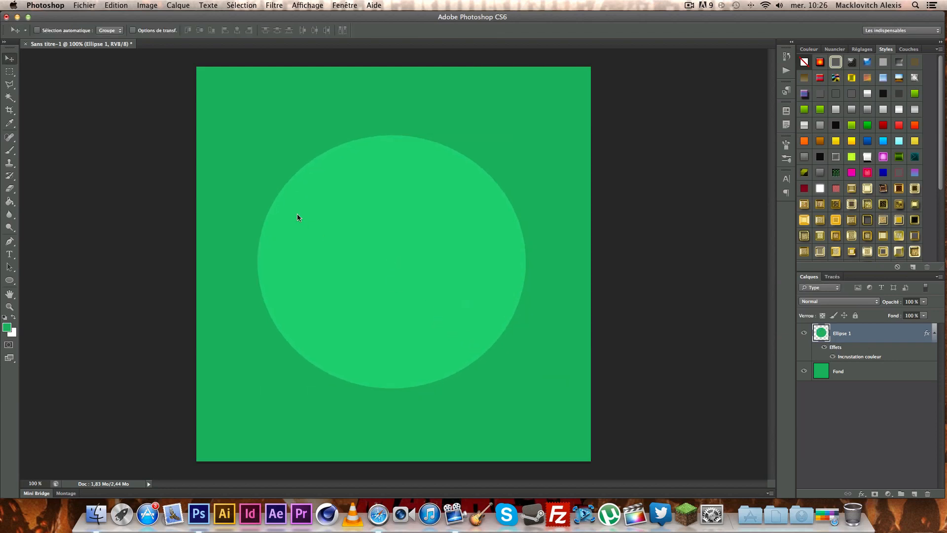
# - Try to move the ellipse slightly upward with Free Transform and undo the move
pyautogui.press('super+t')
pyautogui.moveTo(392, 287); pyautogui.dragTo(392, 285)
pyautogui.press('Return')
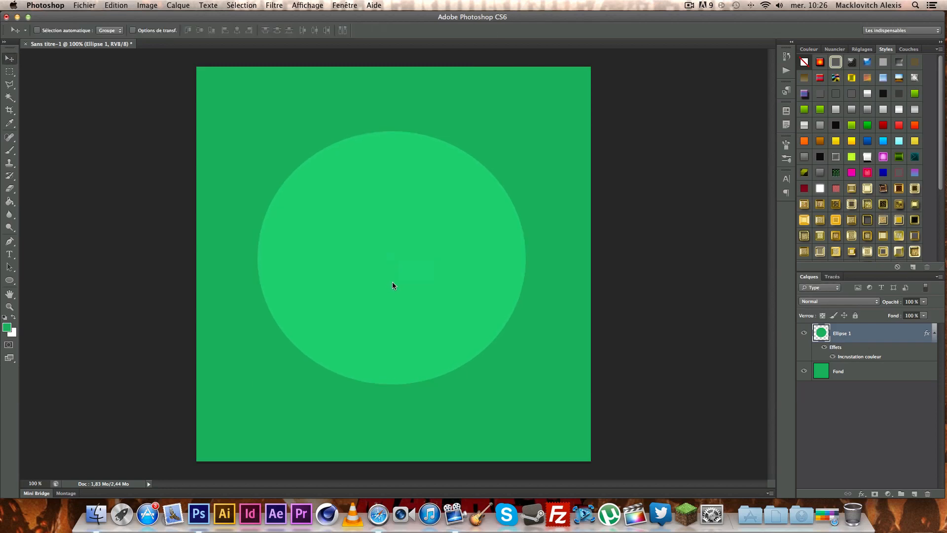
pyautogui.press('super+z')
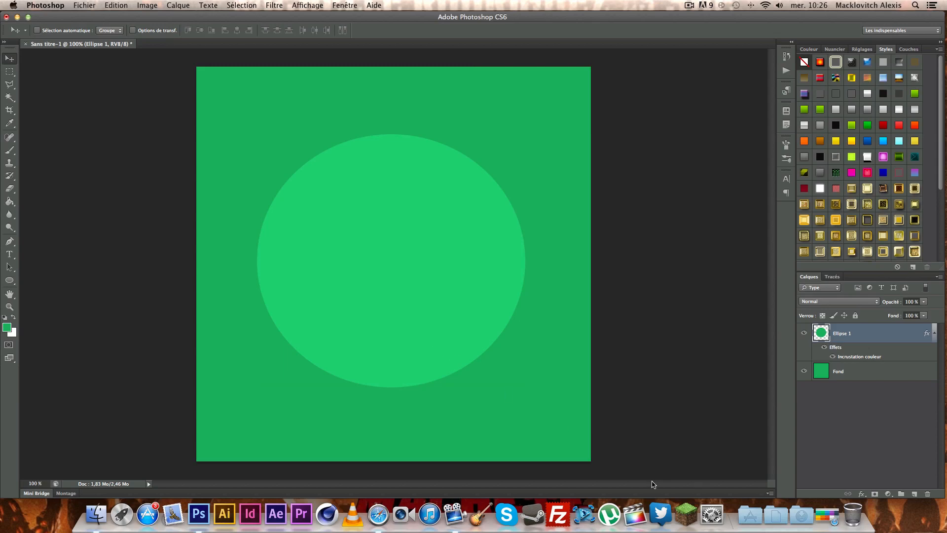
pyautogui.click(802, 519)
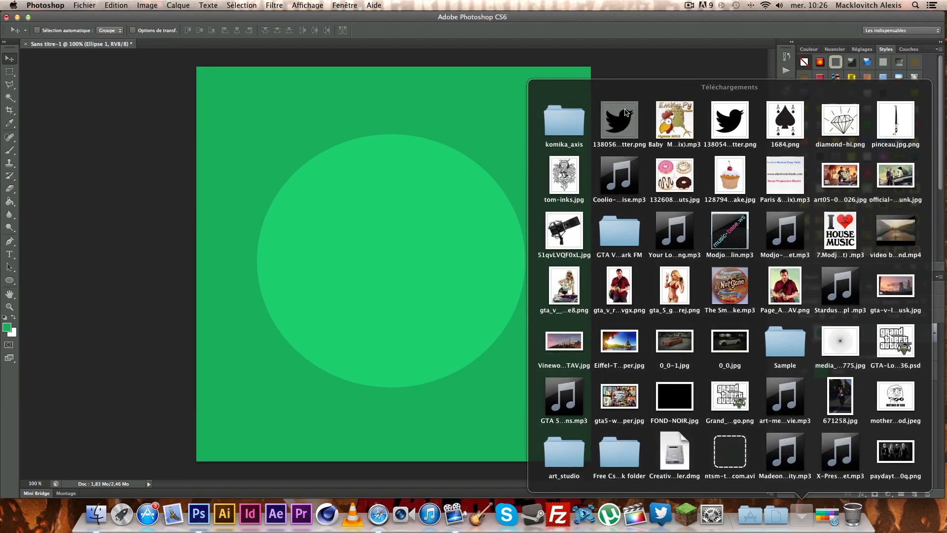
pyautogui.moveTo(625, 113); pyautogui.dragTo(393, 261)
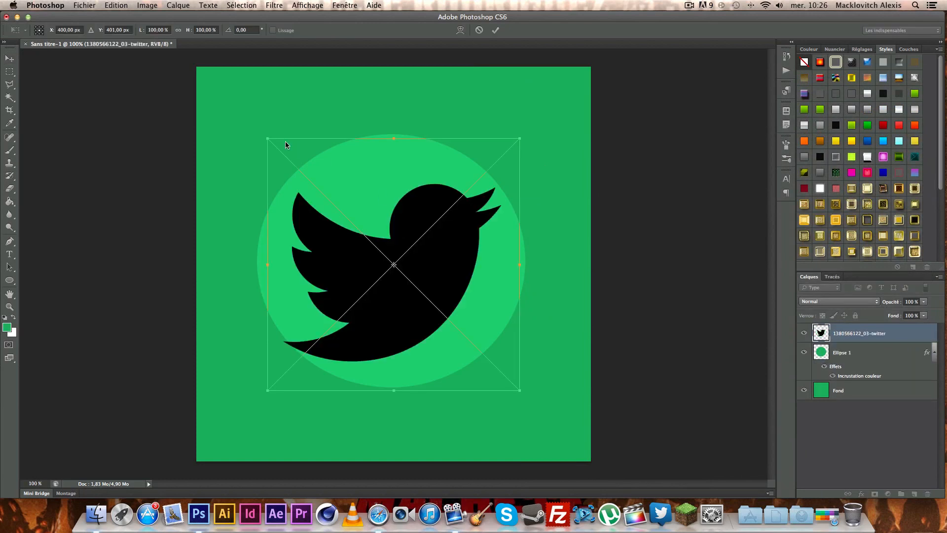
pyautogui.moveTo(269, 140); pyautogui.dragTo(365, 237)
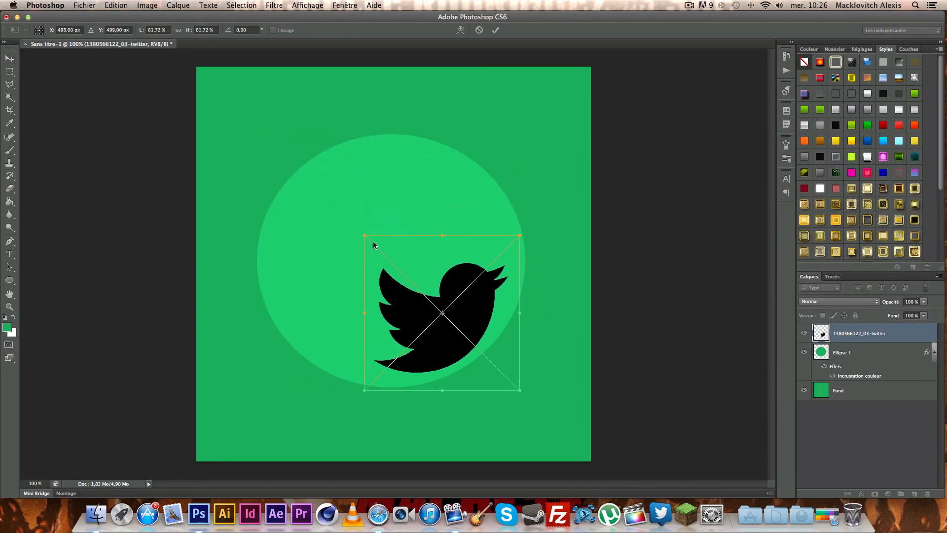
pyautogui.moveTo(489, 327); pyautogui.dragTo(446, 276)
pyautogui.press('Return')
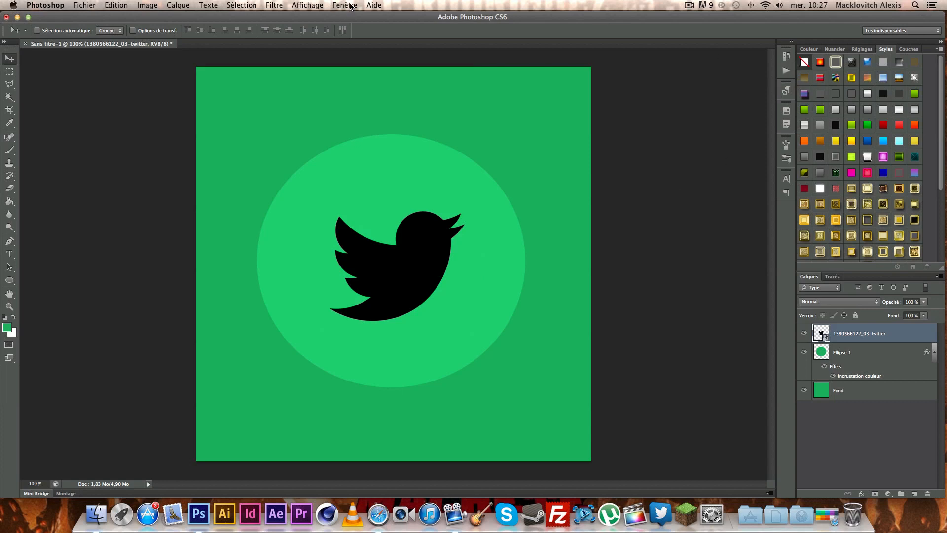
# - Create a new action named Deplacement FLAT in the default set and start recording it
pyautogui.click(352, 6)
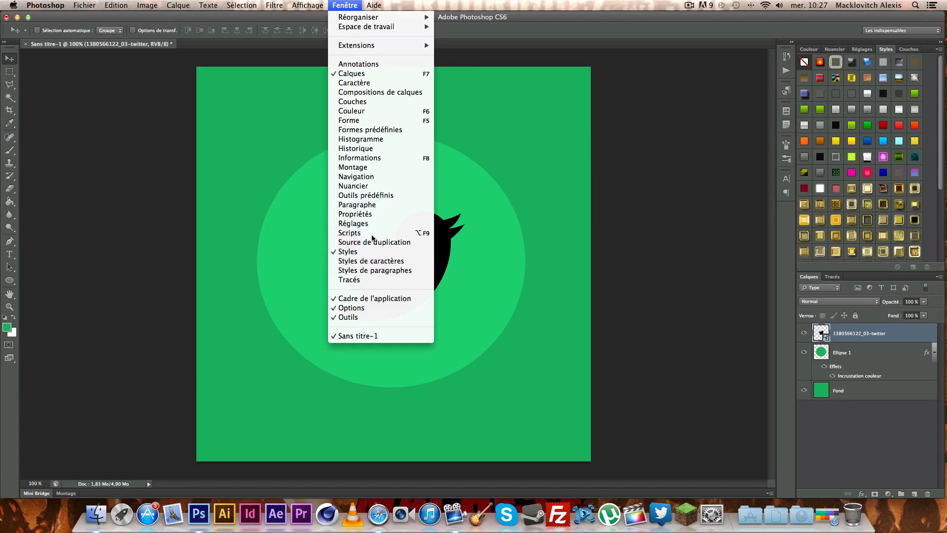
pyautogui.click(372, 234)
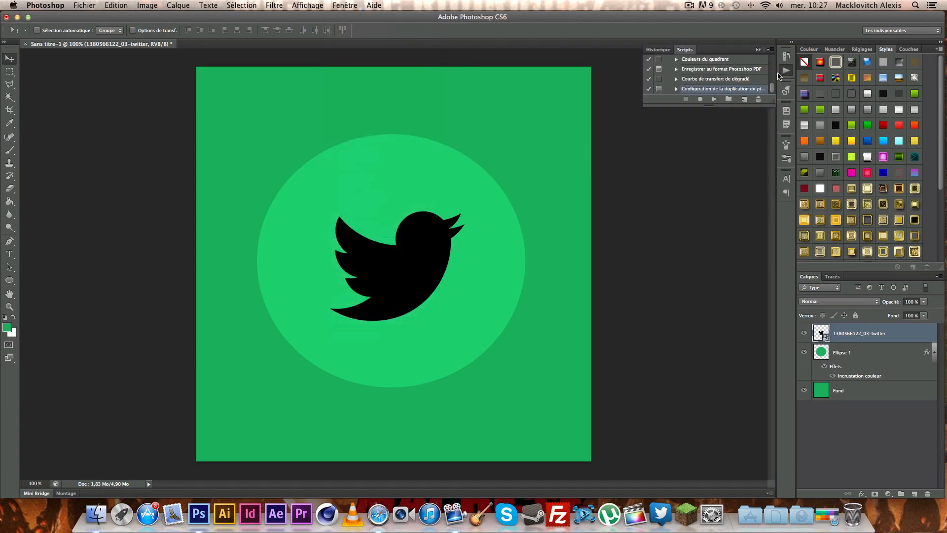
pyautogui.moveTo(772, 87)
pyautogui.mouseDown()
pyautogui.moveTo(773, 71)
pyautogui.moveTo(773, 97)
pyautogui.mouseUp()
pyautogui.click(744, 99)
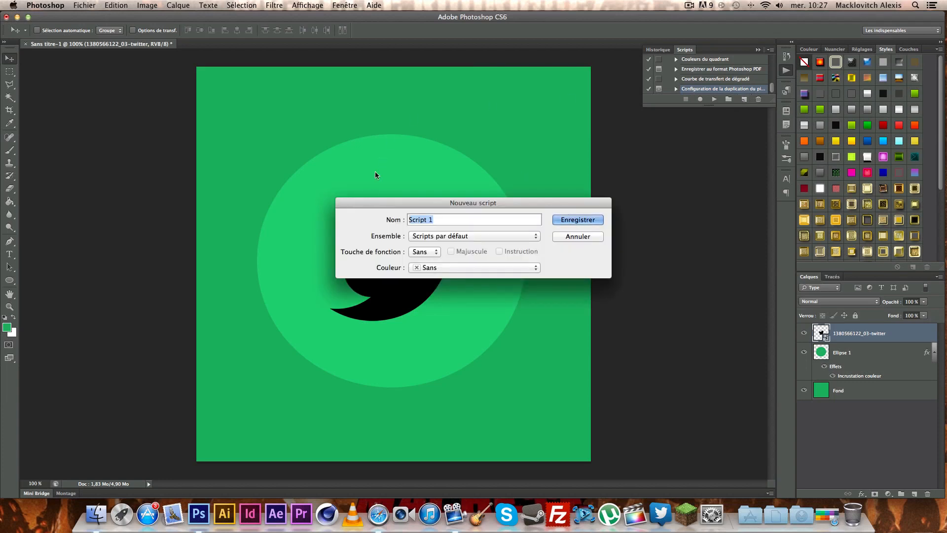
pyautogui.write('Deplacement FLAT')
pyautogui.click(579, 220)
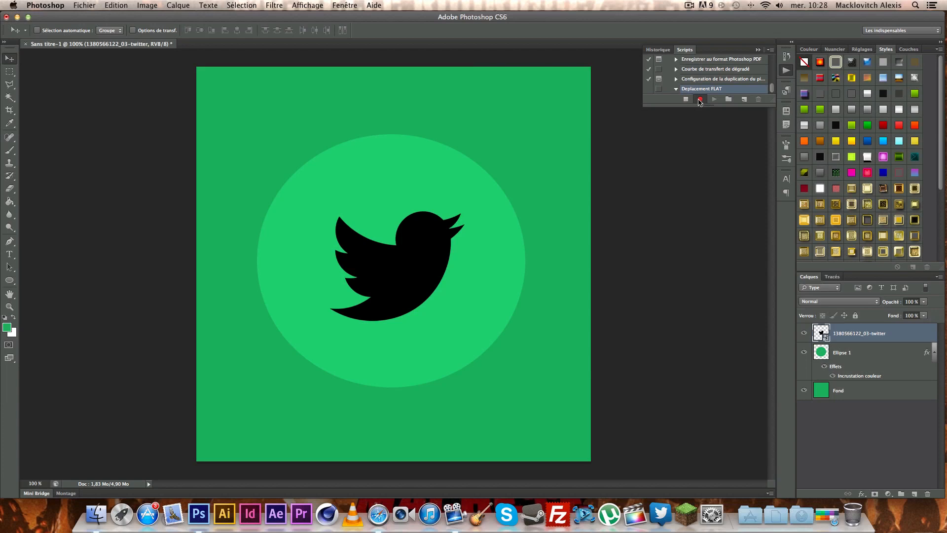
# - Record eight successive copies of the bird layer, stepped slightly down and to the right, and stop the recording
pyautogui.press('super+j')
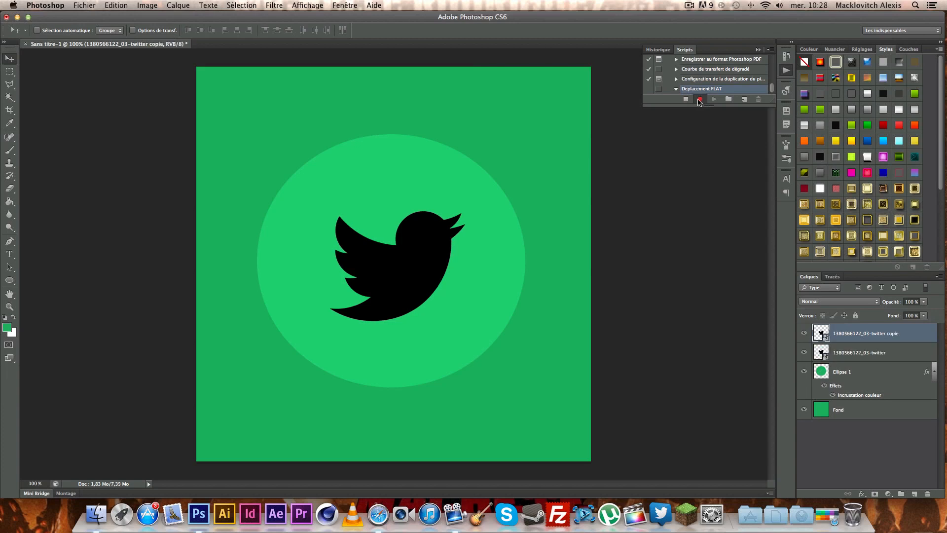
pyautogui.press('super+j')
pyautogui.press('super+j')
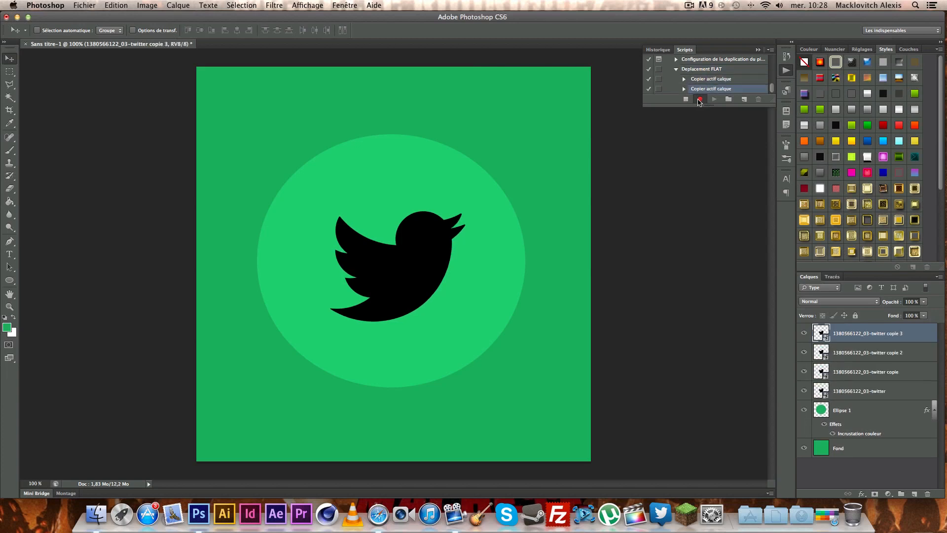
pyautogui.press('super+j')
pyautogui.press('super+j')
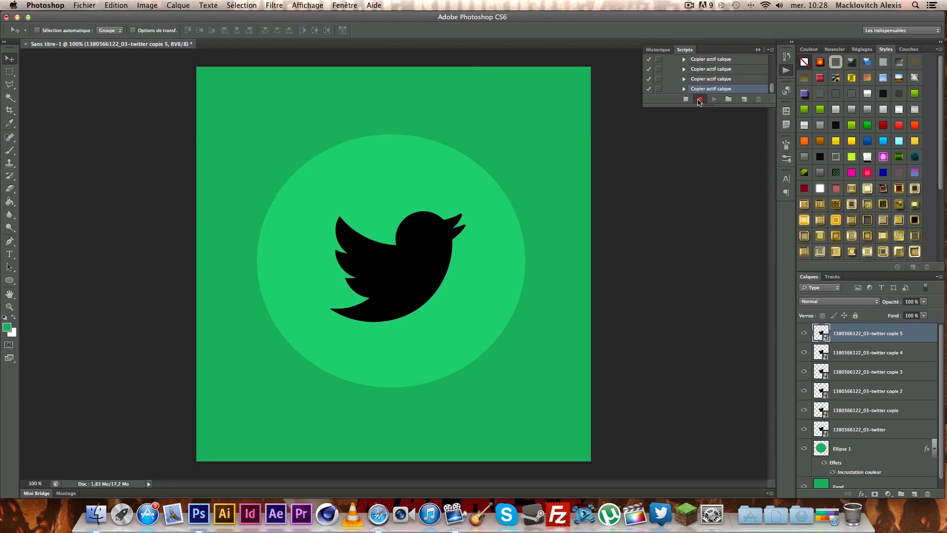
pyautogui.press('super+j')
pyautogui.press('super+j')
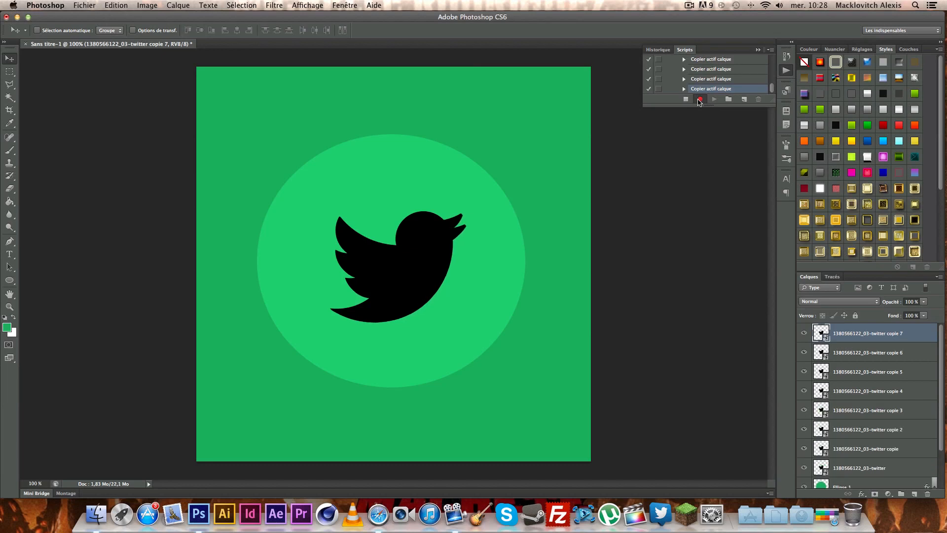
pyautogui.press('super+j')
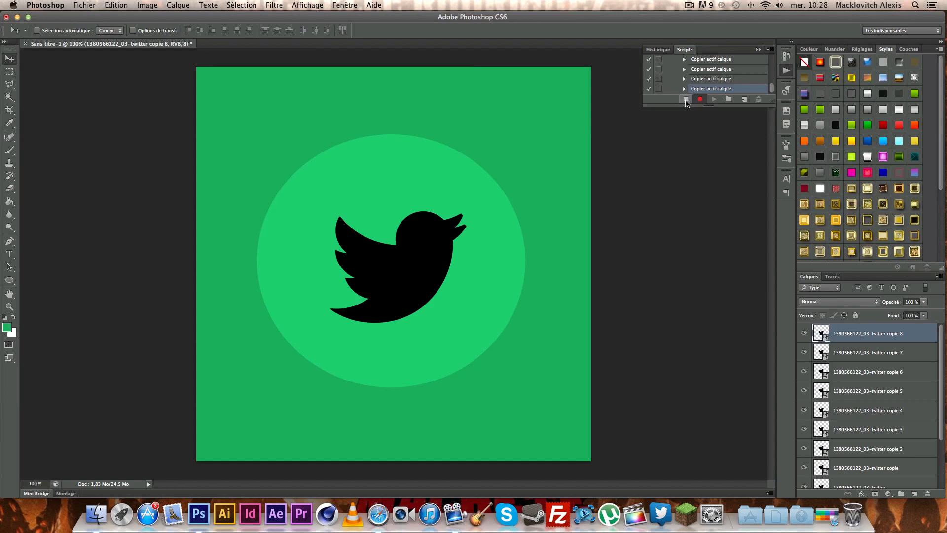
pyautogui.click(686, 99)
# - Run the Deplacement FLAT action repeatedly to extend the bird's long shadow diagonally beyond the circle's edge
pyautogui.click(714, 99)
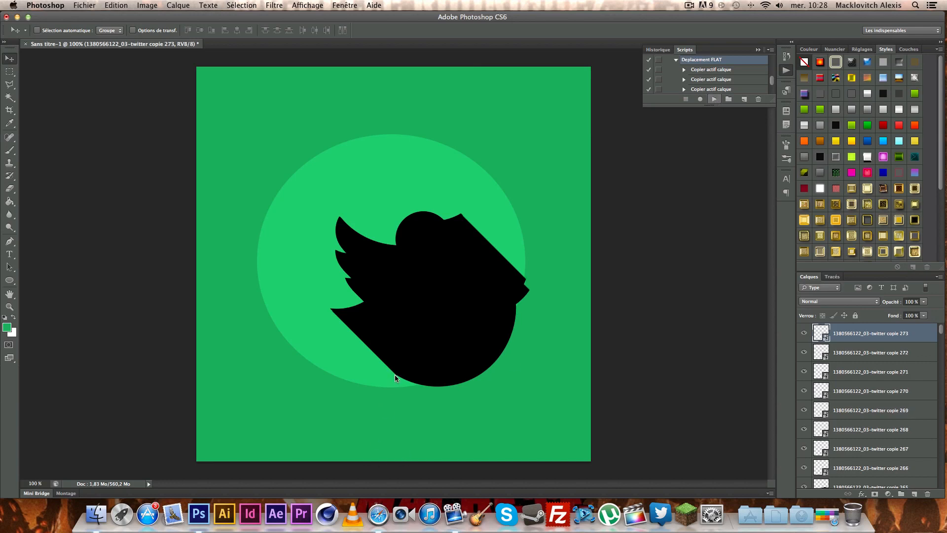
pyautogui.click(714, 100)
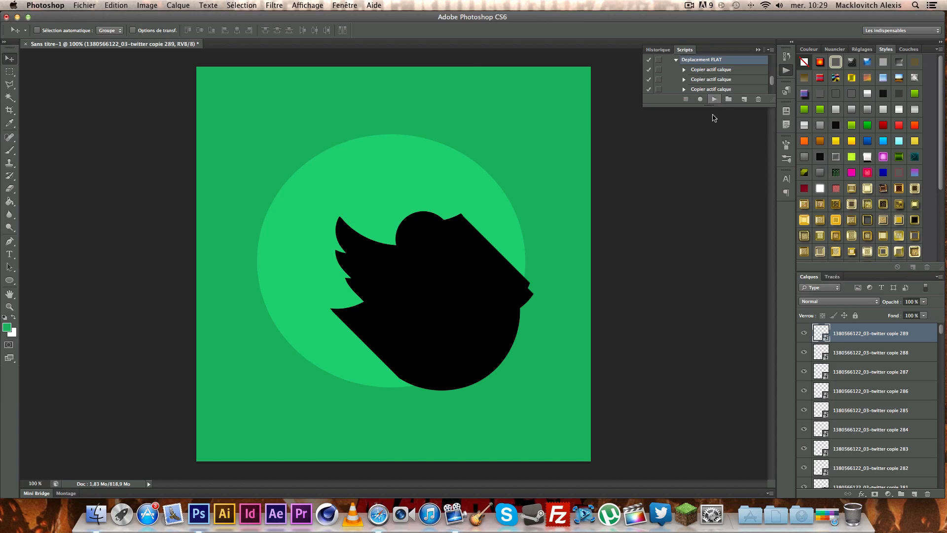
pyautogui.click(715, 100)
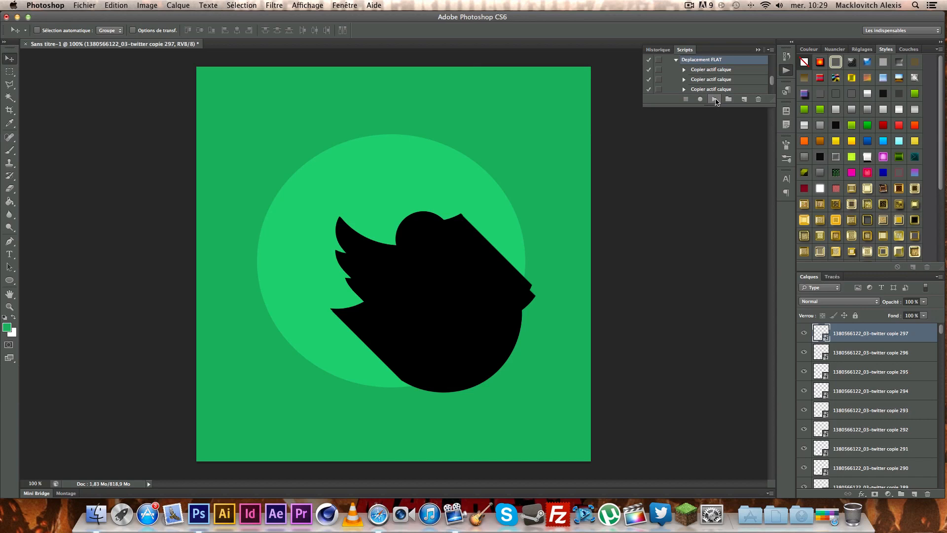
pyautogui.click(716, 100)
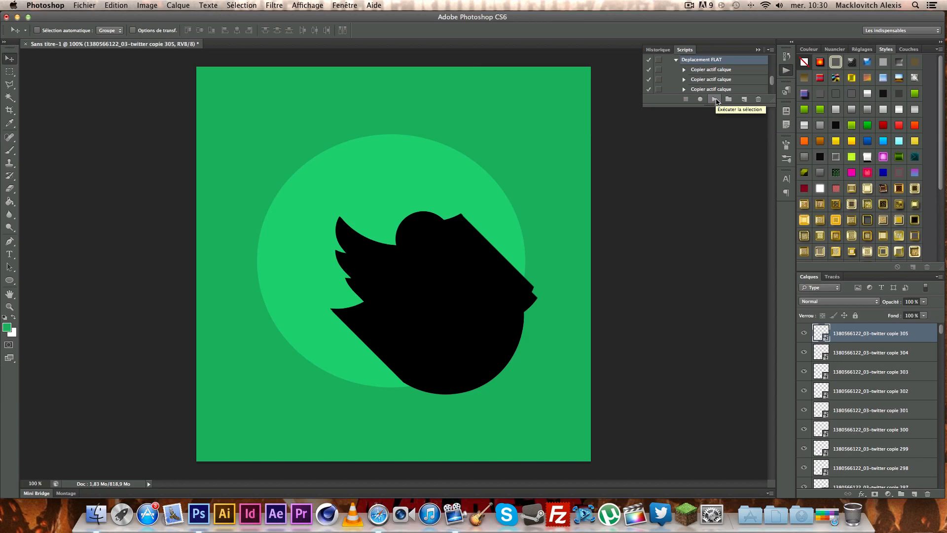
pyautogui.click(715, 99)
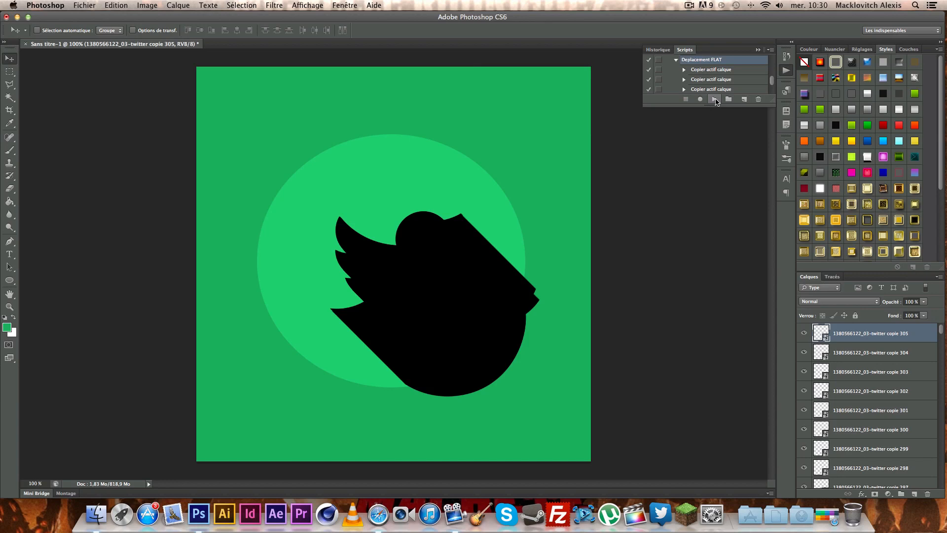
pyautogui.click(715, 100)
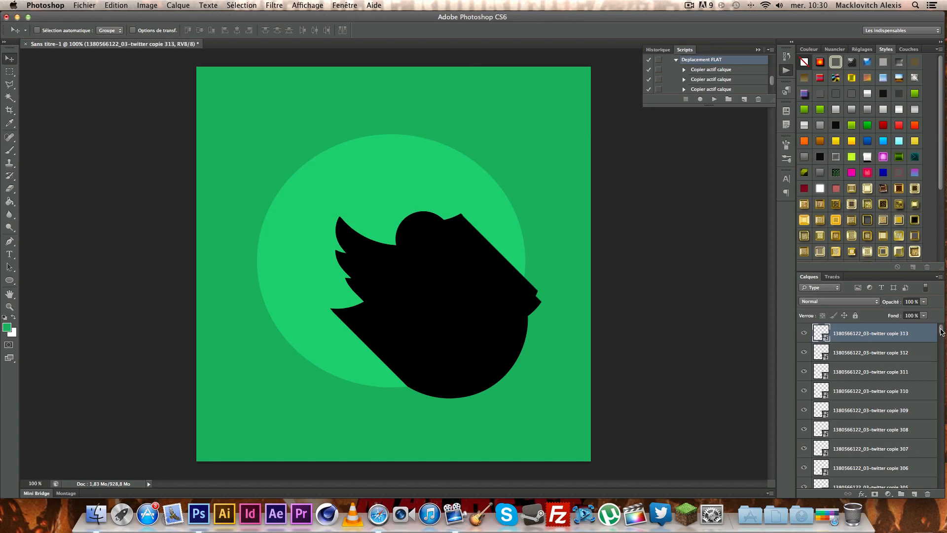
pyautogui.moveTo(941, 331); pyautogui.dragTo(941, 487)
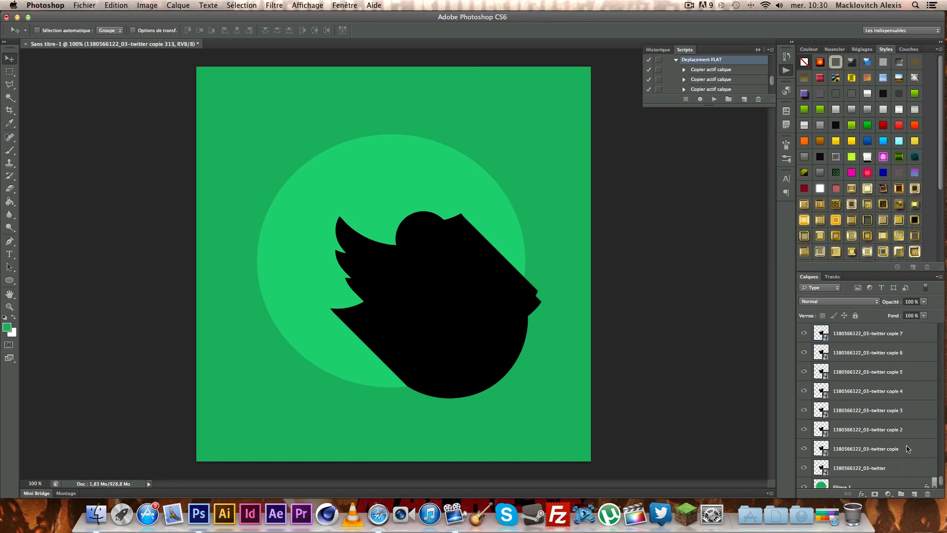
pyautogui.keyDown('shift'); pyautogui.click(907, 449); pyautogui.keyUp('shift')
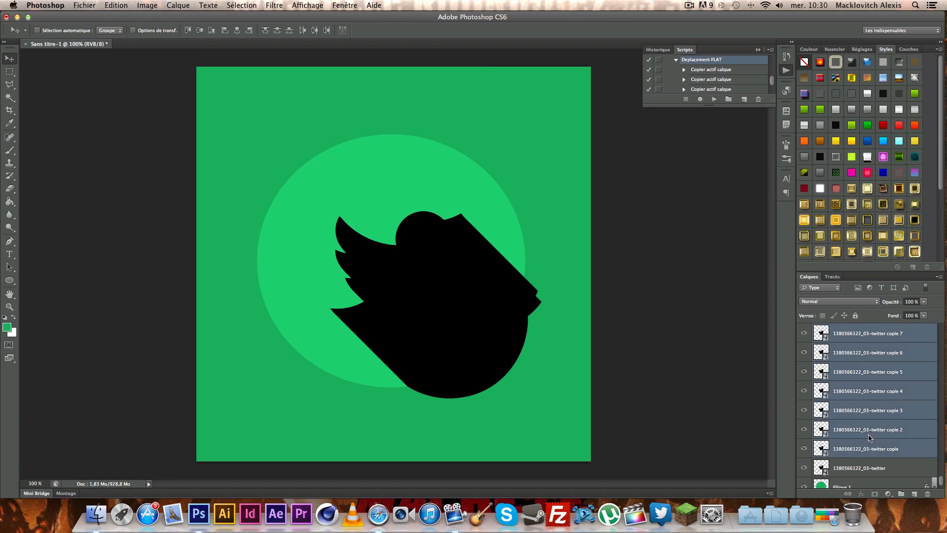
pyautogui.press('super+g')
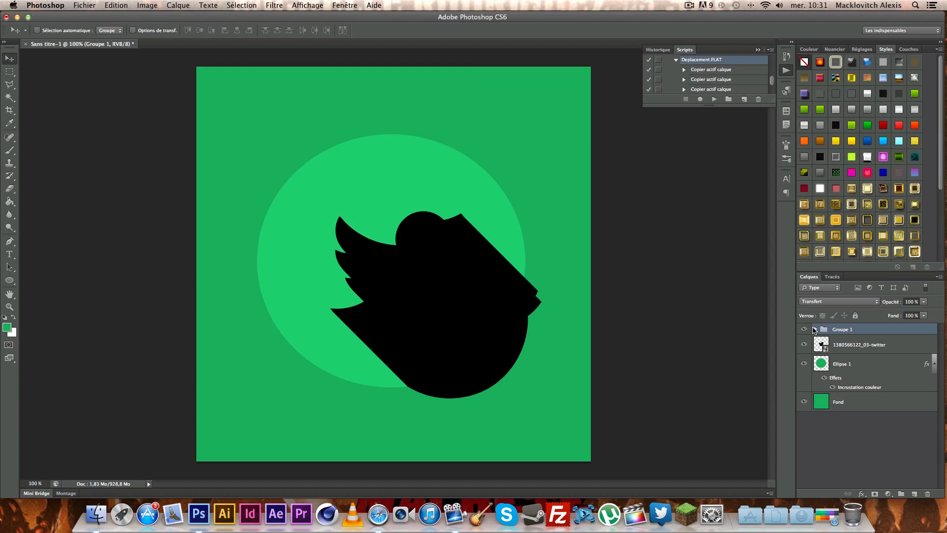
# - Merge all the Twitter copies inside Groupe 1 into a single layer
pyautogui.click(815, 329)
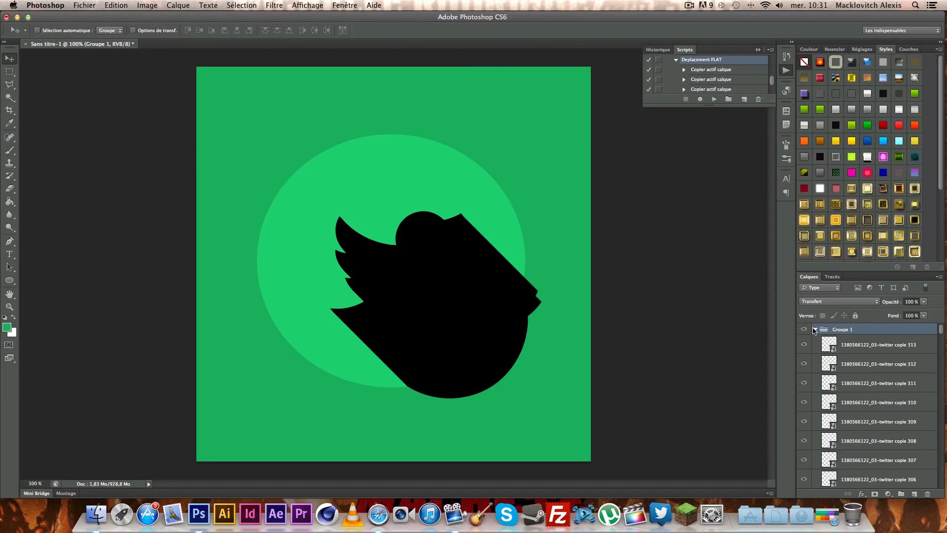
pyautogui.click(905, 341)
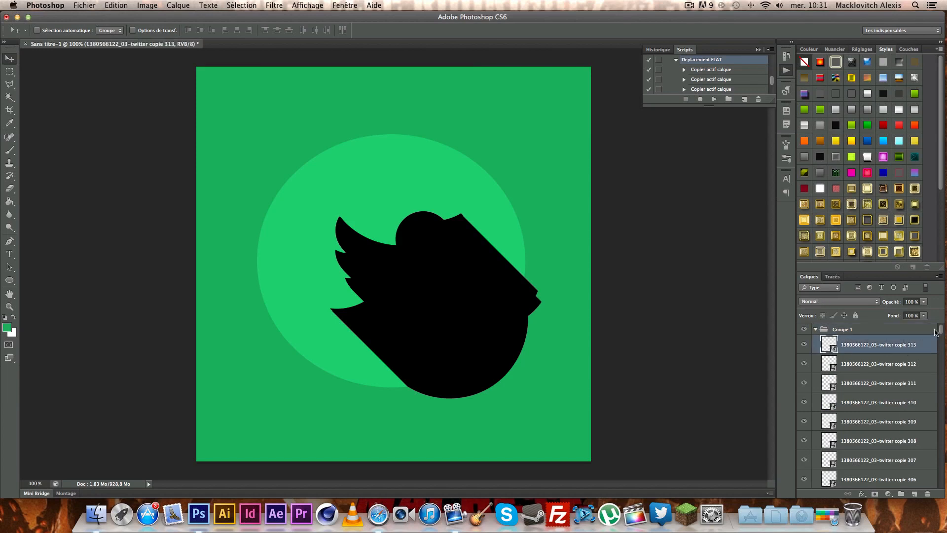
pyautogui.moveTo(941, 332); pyautogui.dragTo(941, 487)
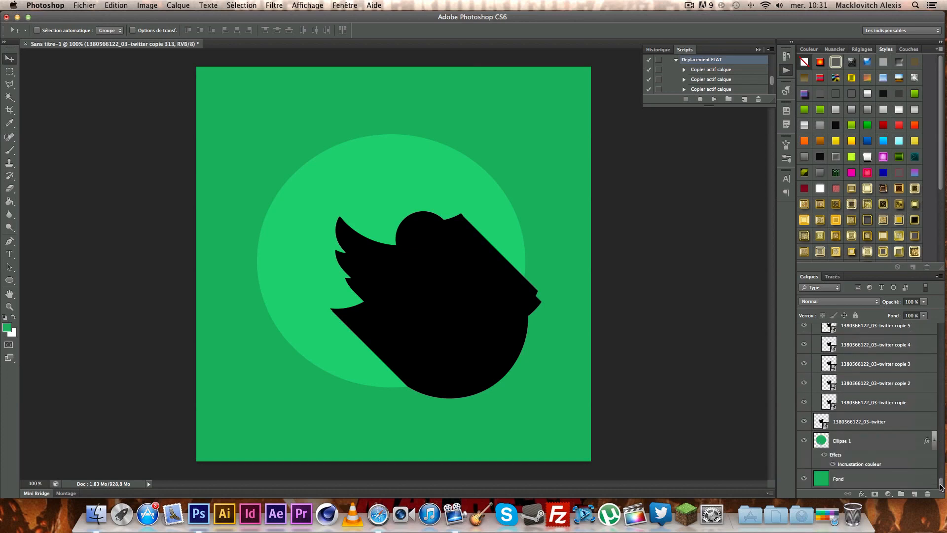
pyautogui.keyDown('shift'); pyautogui.click(911, 404); pyautogui.keyUp('shift')
pyautogui.rightClick(899, 371)
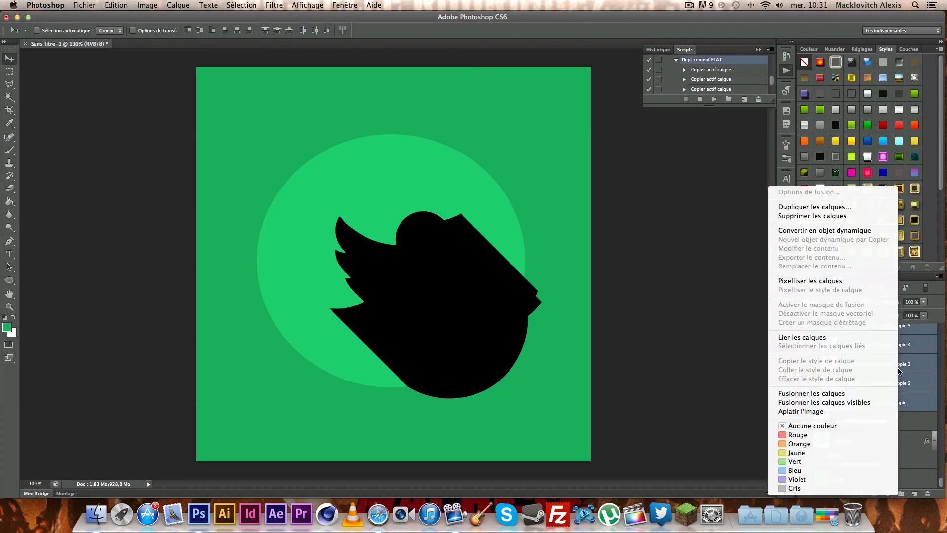
pyautogui.click(861, 394)
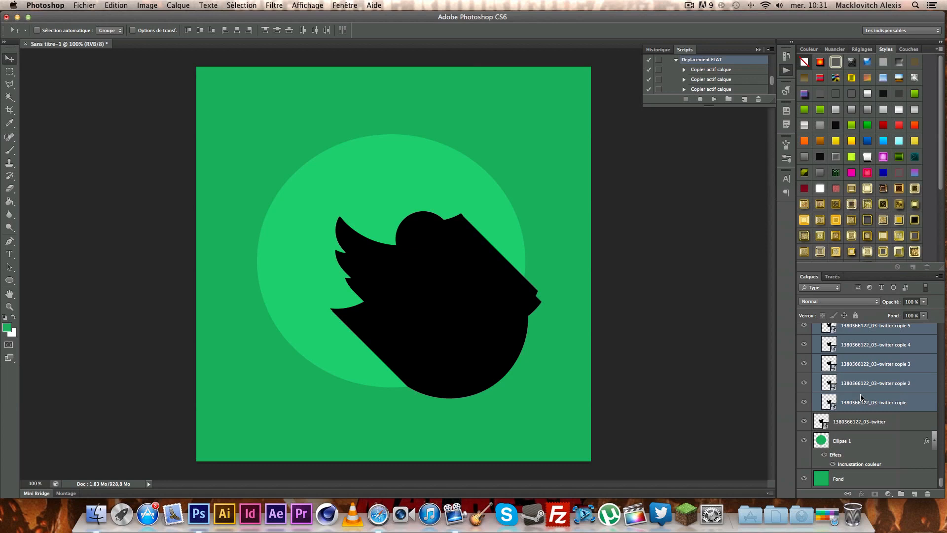
pyautogui.press('super+e')
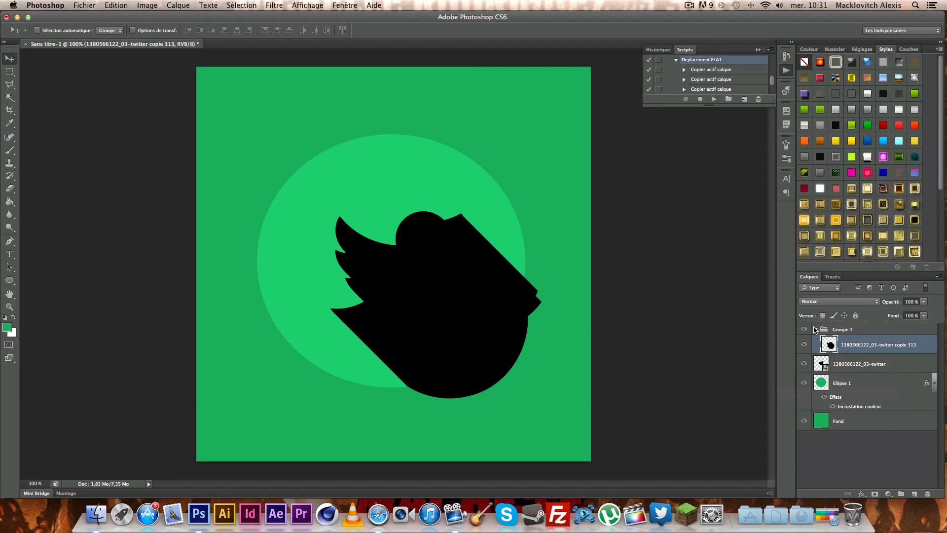
# - Collapse Groupe 1 and rename it CalqueTwitter
pyautogui.click(815, 330)
pyautogui.click(893, 346)
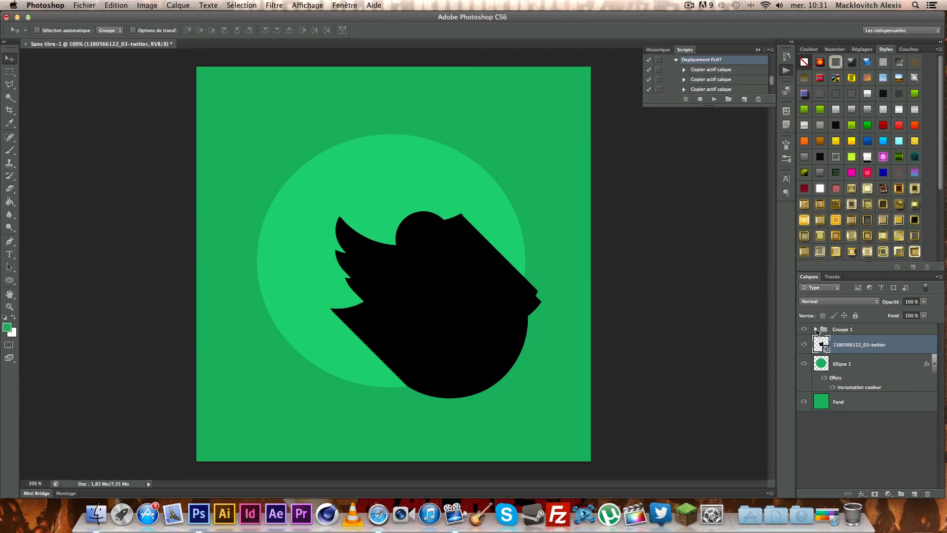
pyautogui.click(839, 330)
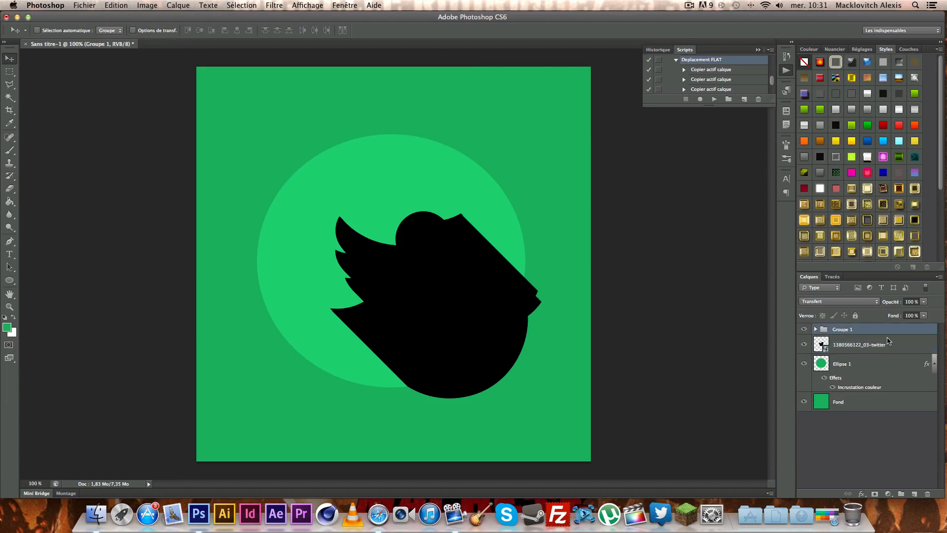
pyautogui.doubleClick(844, 331)
pyautogui.write('c')
pyautogui.write('alque')
pyautogui.write('Twitter')
pyautogui.press('Return')
pyautogui.click(894, 348)
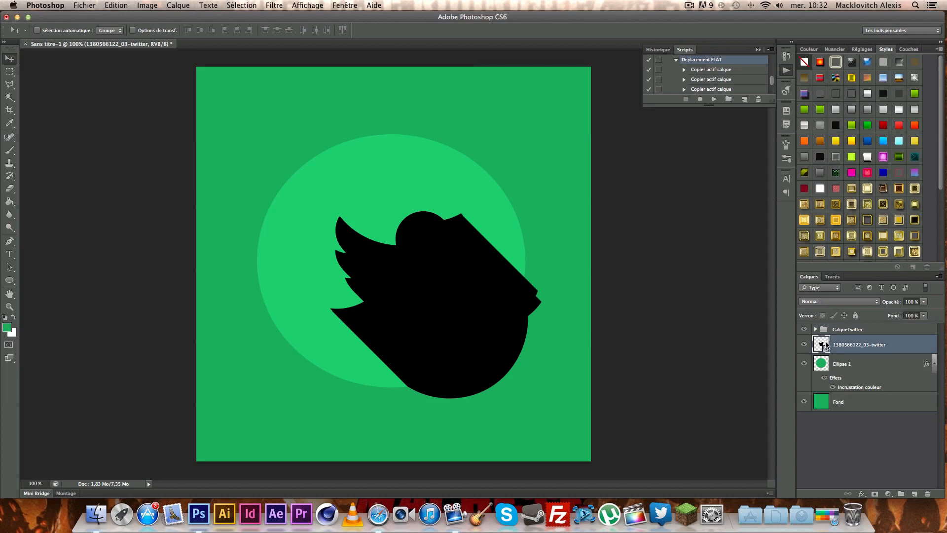
pyautogui.doubleClick(820, 346)
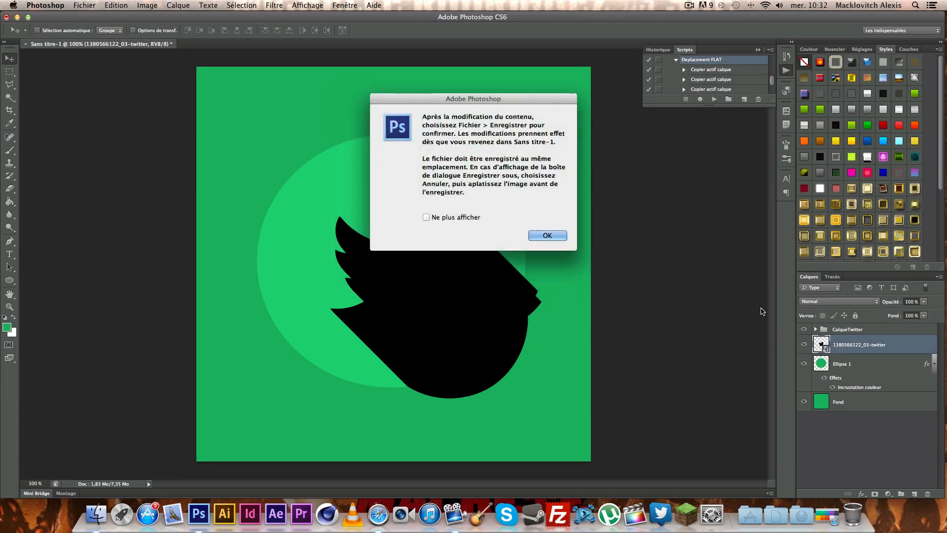
pyautogui.click(548, 236)
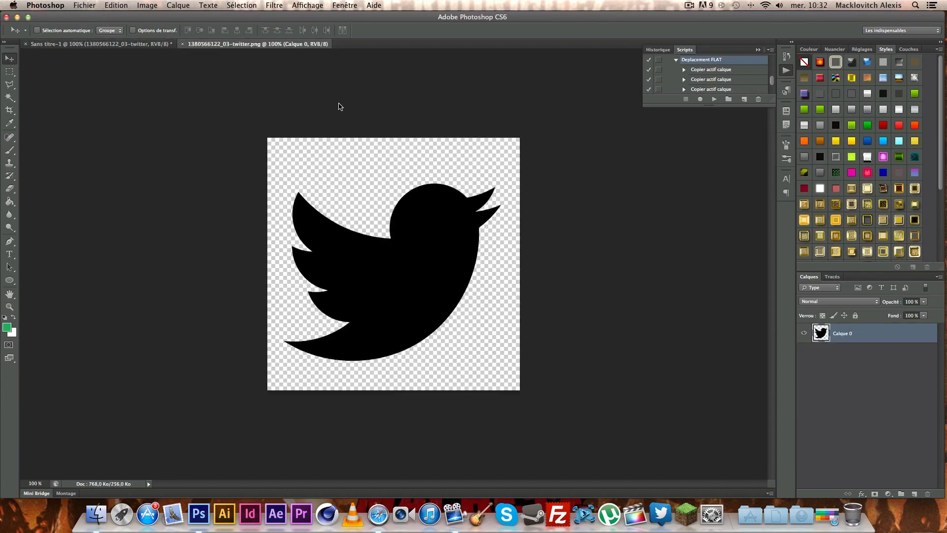
pyautogui.click(141, 44)
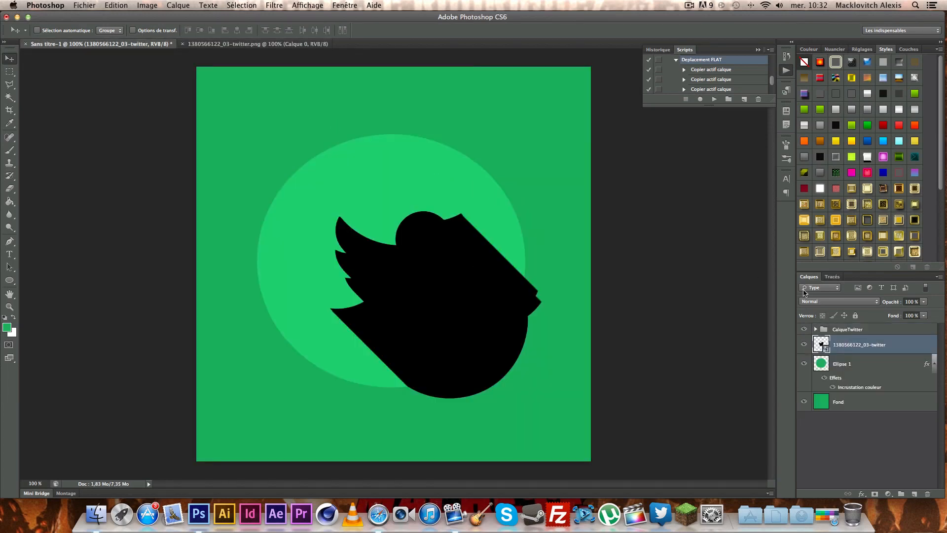
pyautogui.rightClick(895, 345)
pyautogui.click(865, 361)
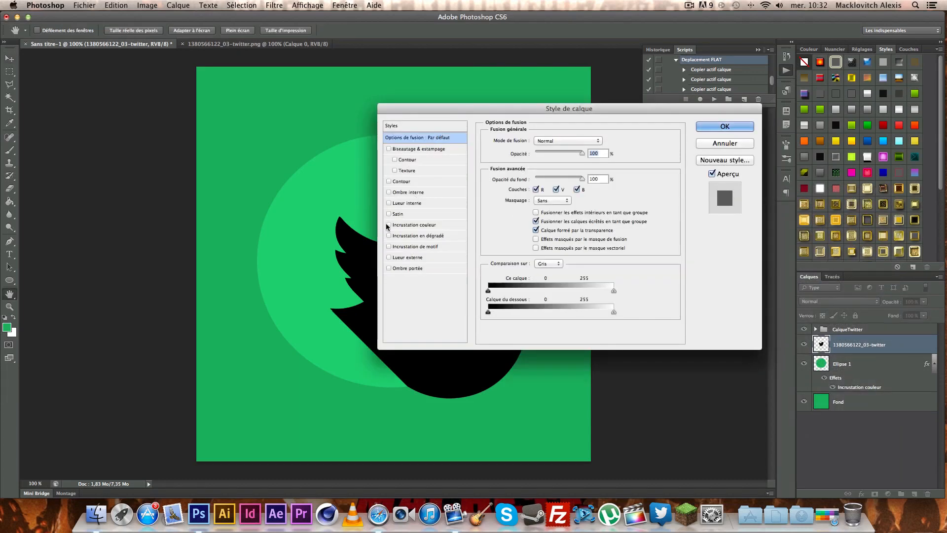
pyautogui.click(388, 225)
pyautogui.click(419, 225)
pyautogui.click(613, 138)
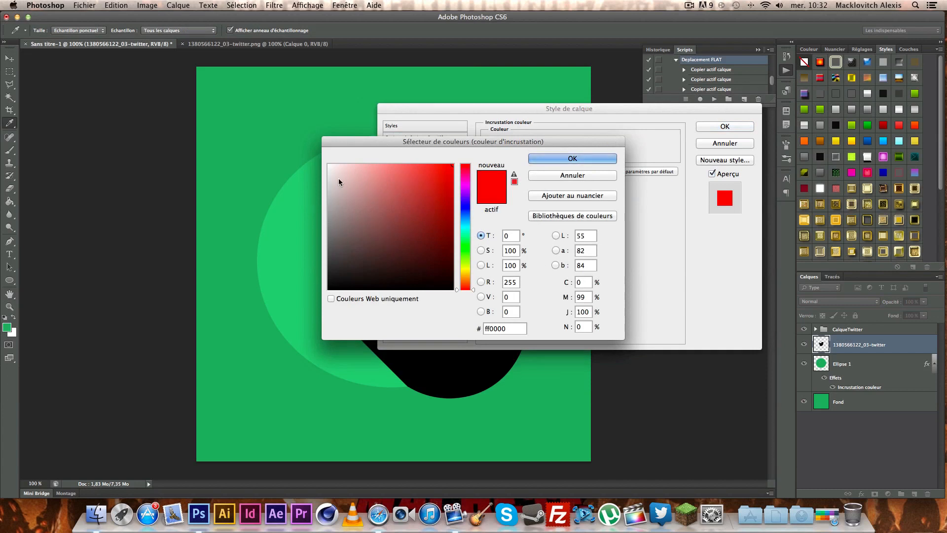
pyautogui.click(328, 163)
pyautogui.click(558, 158)
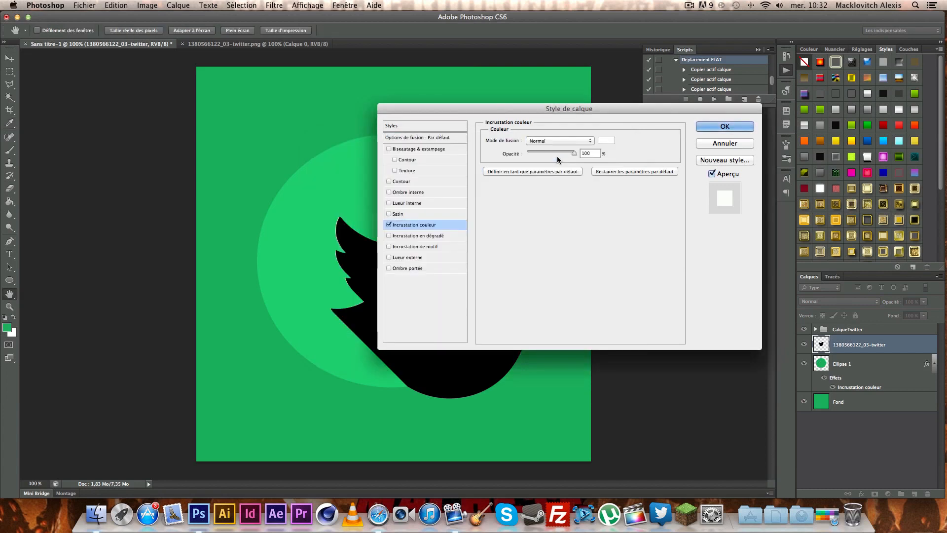
pyautogui.click(723, 126)
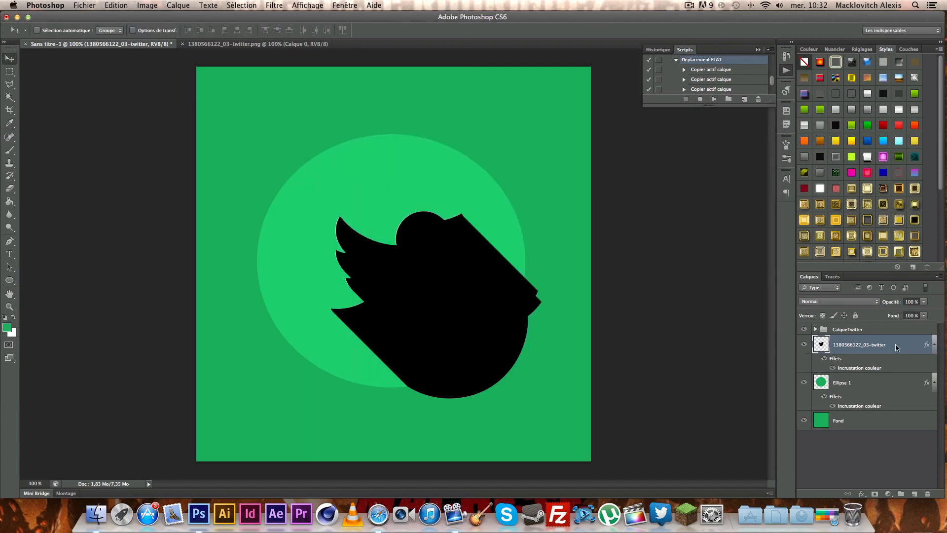
pyautogui.moveTo(897, 347); pyautogui.dragTo(888, 327)
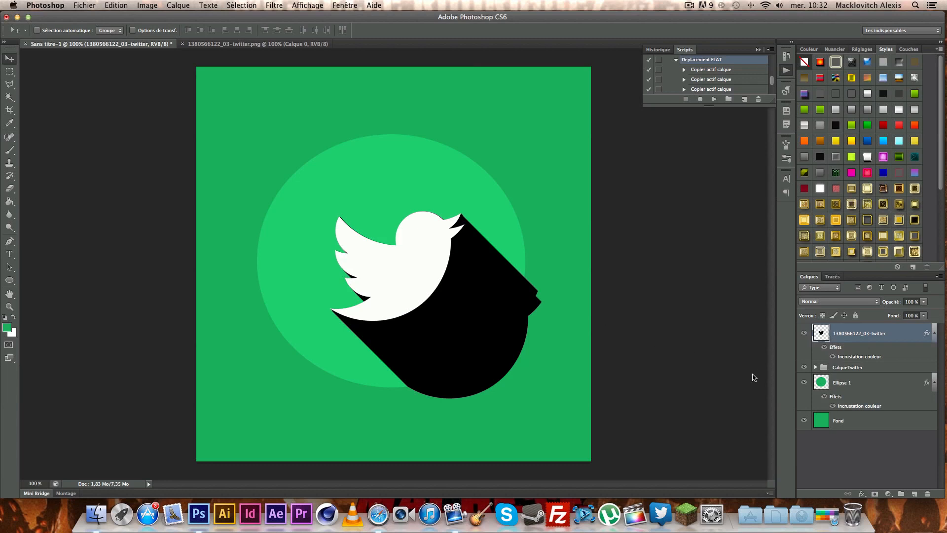
# - Set the blending mode of the merged black shadow layer inside the CalqueTwitter group to Lumière tamisée
pyautogui.click(871, 369)
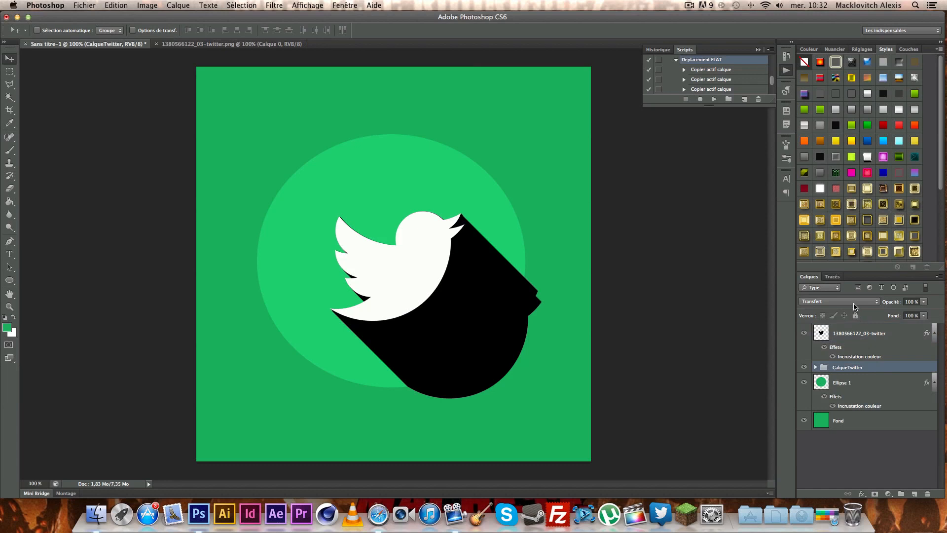
pyautogui.click(816, 367)
pyautogui.click(862, 385)
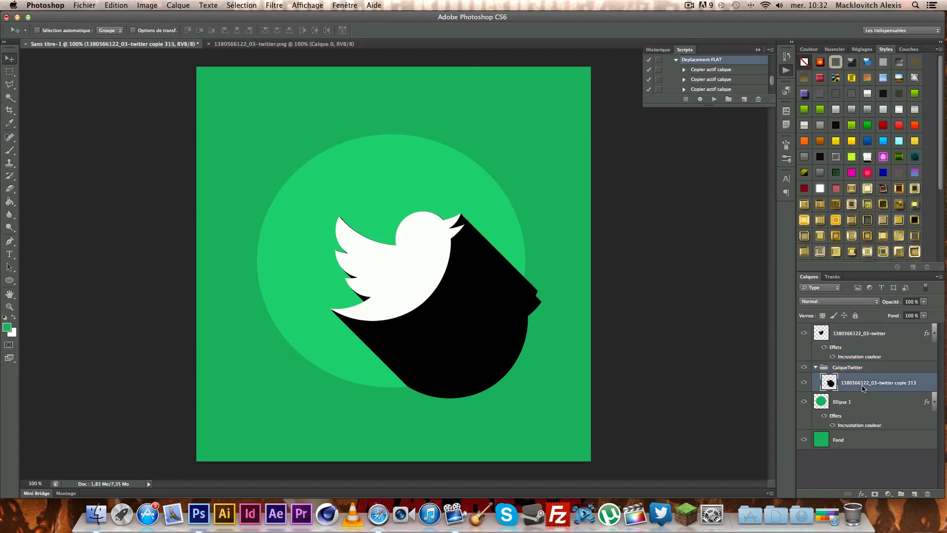
pyautogui.click(860, 302)
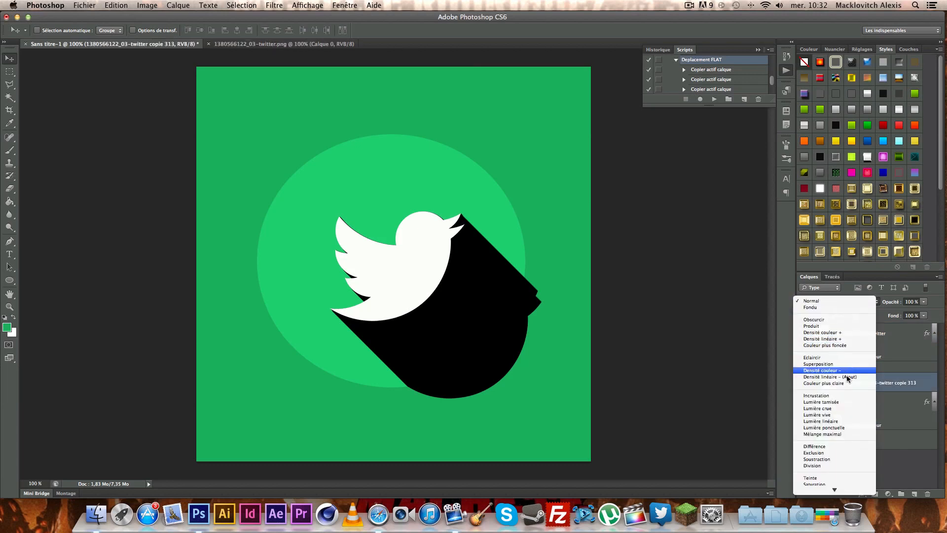
pyautogui.click(839, 396)
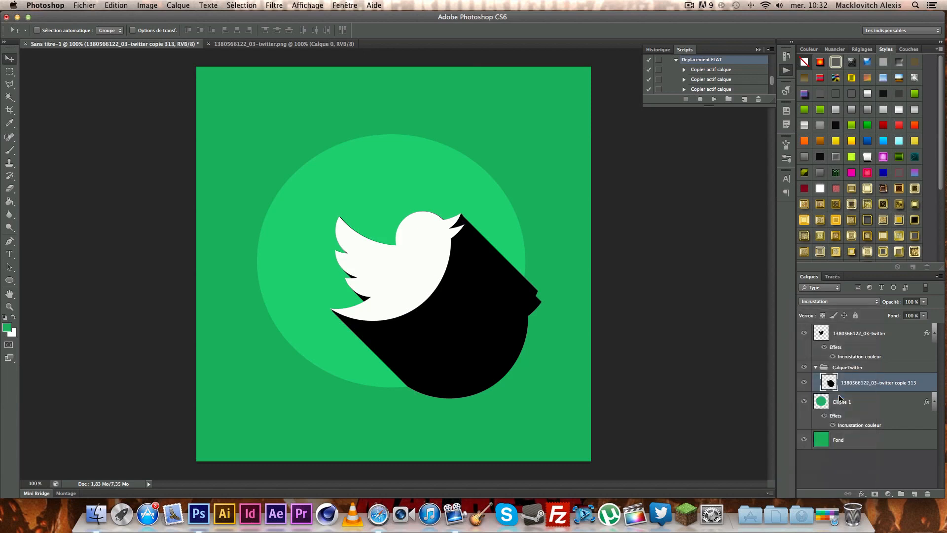
pyautogui.click(855, 303)
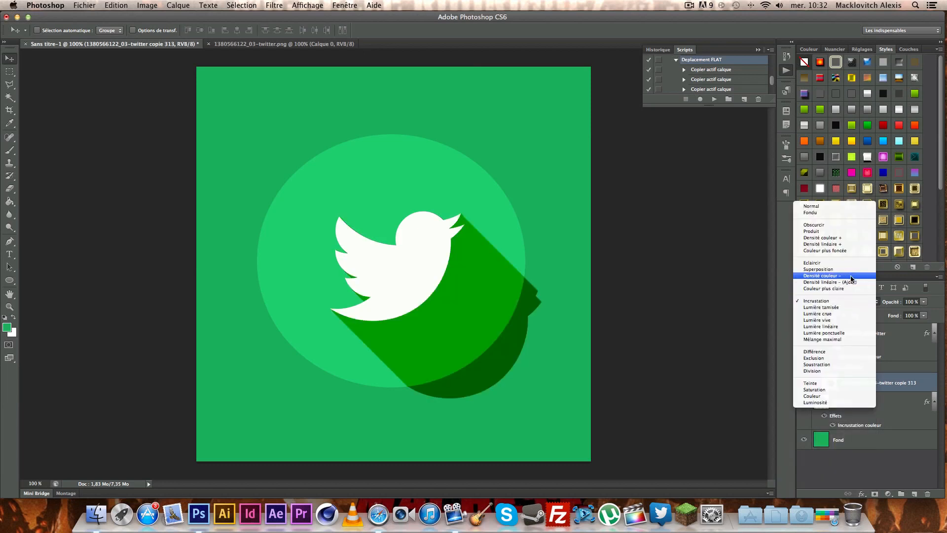
pyautogui.click(842, 308)
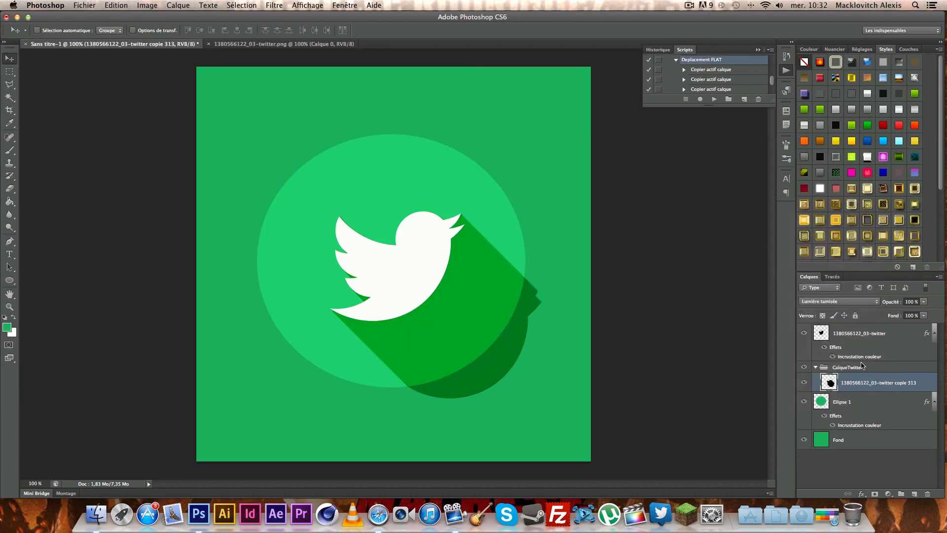
pyautogui.click(861, 301)
pyautogui.click(861, 302)
# - Load the outline of the Ellipse 1 circle as a selection and invert it to cover everything outside the circle
pyautogui.click(874, 402)
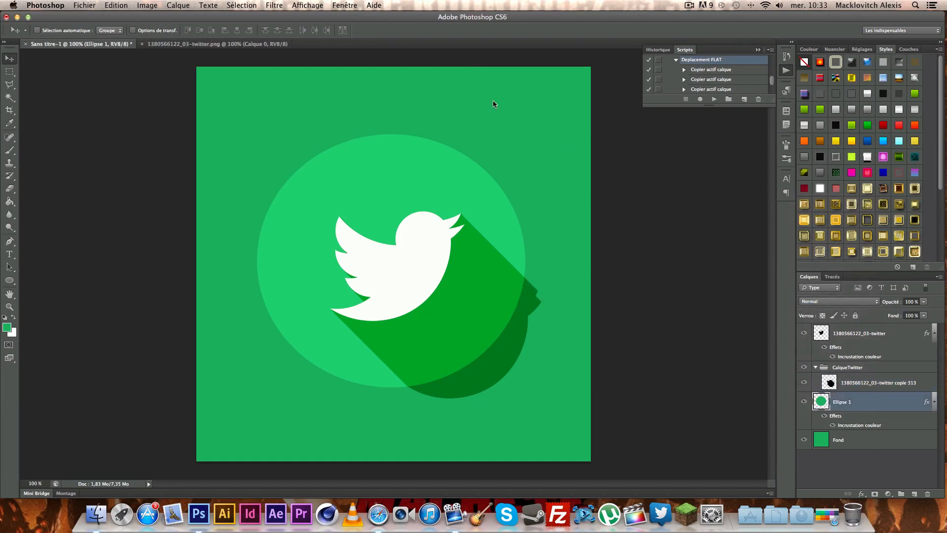
pyautogui.click(247, 7)
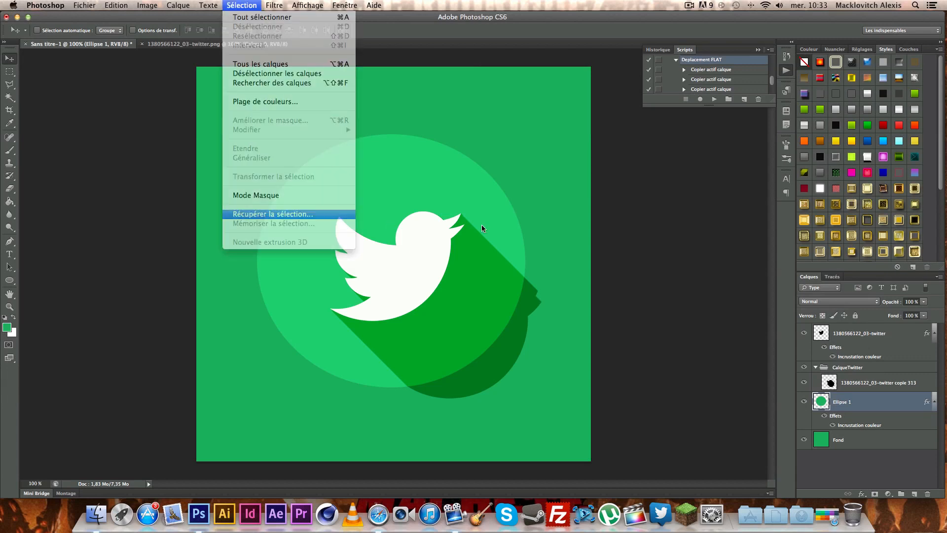
pyautogui.click(584, 187)
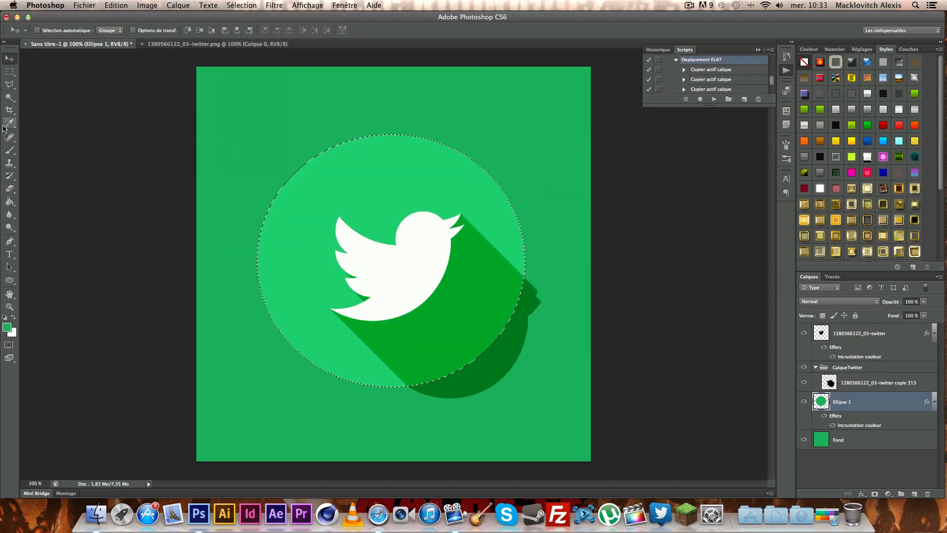
pyautogui.click(10, 85)
pyautogui.rightClick(351, 204)
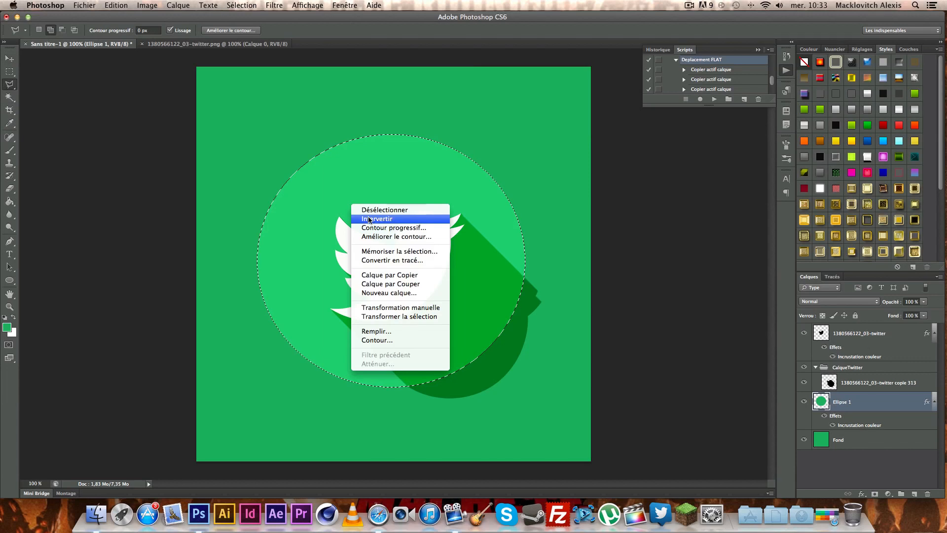
pyautogui.click(369, 219)
# - Delete the part of the merged shadow layer that extends beyond the circle and clear the selection
pyautogui.click(930, 387)
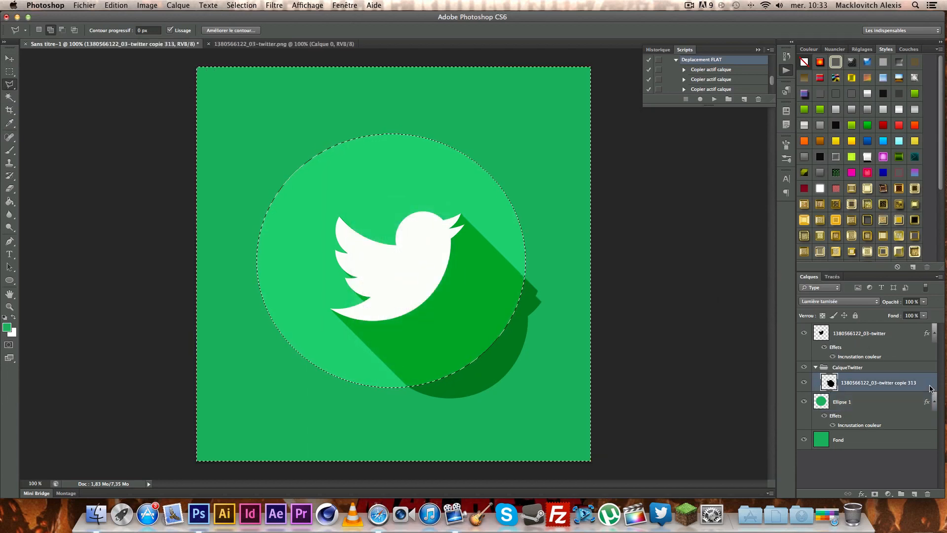
pyautogui.press('Delete')
pyautogui.press('super+d')
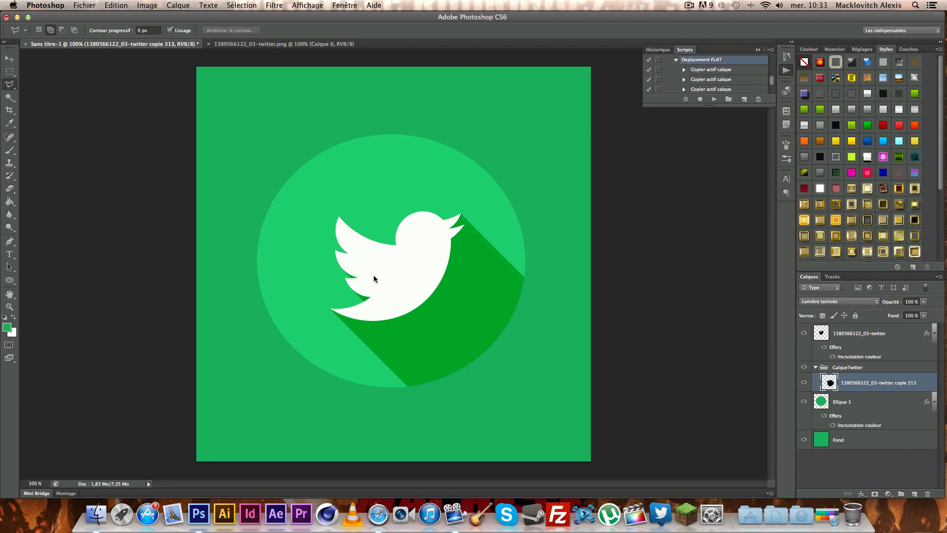
# - Lower the opacity of the merged shadow layer to 22 % and collapse the floating list of recorded actions
pyautogui.click(924, 302)
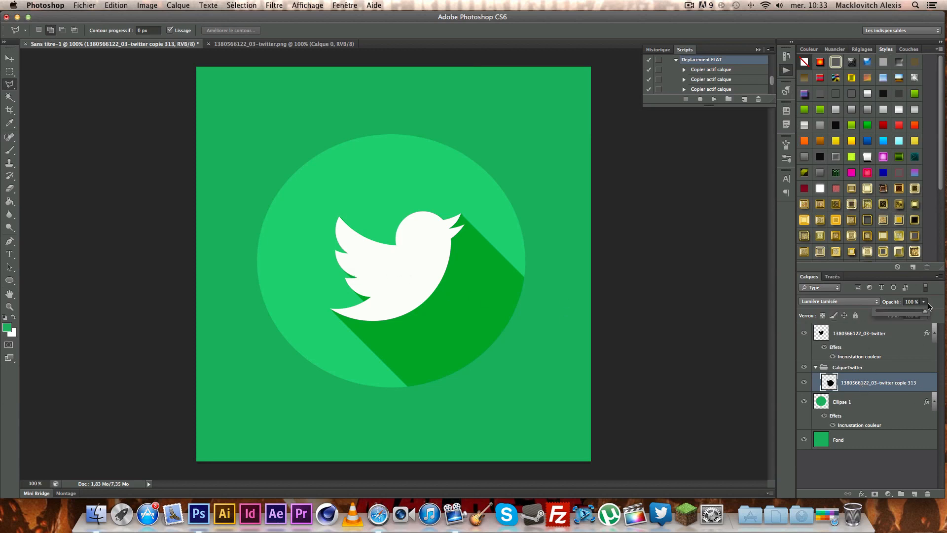
pyautogui.moveTo(925, 314); pyautogui.dragTo(888, 313)
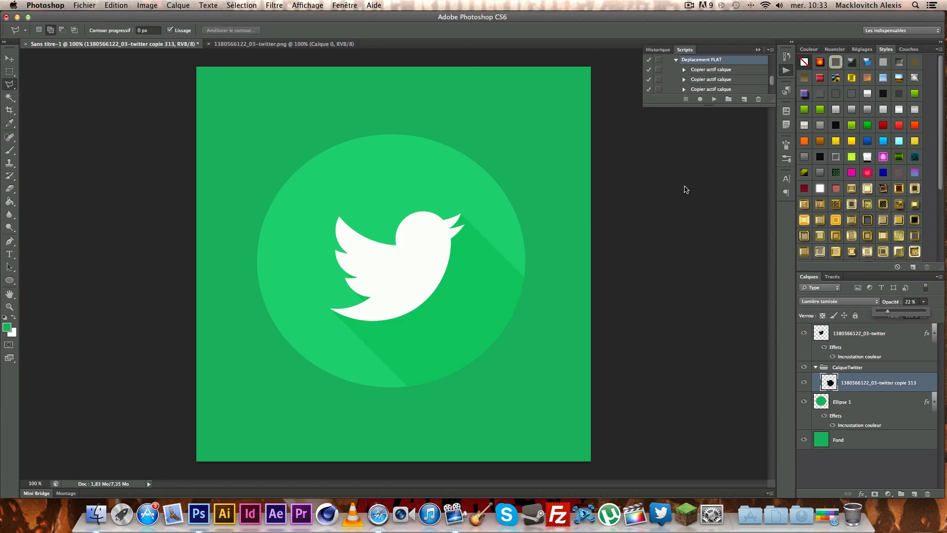
pyautogui.click(758, 50)
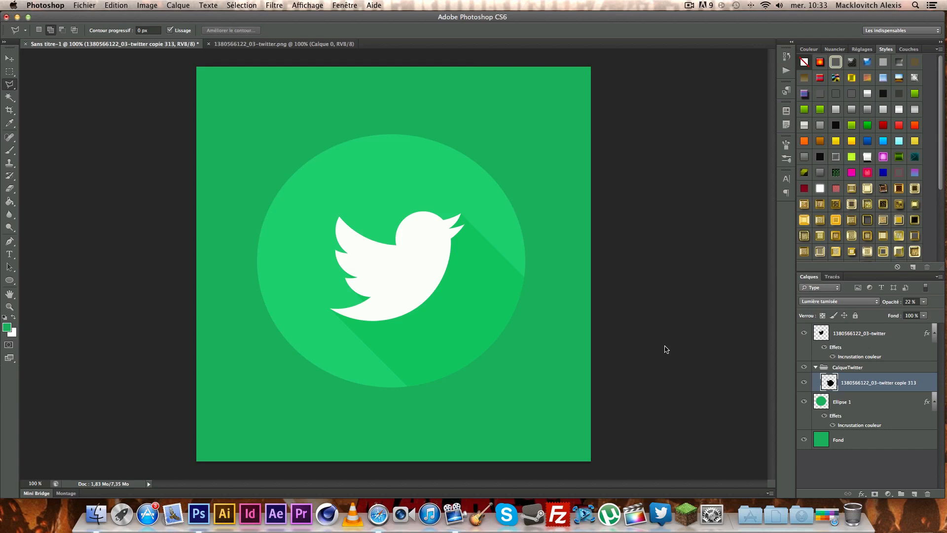
pyautogui.click(689, 6)
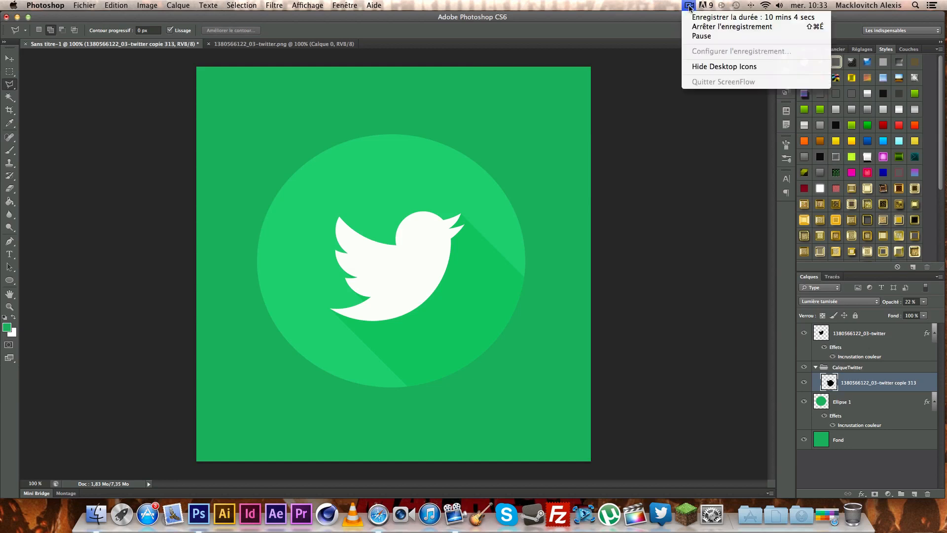
pyautogui.click(689, 6)
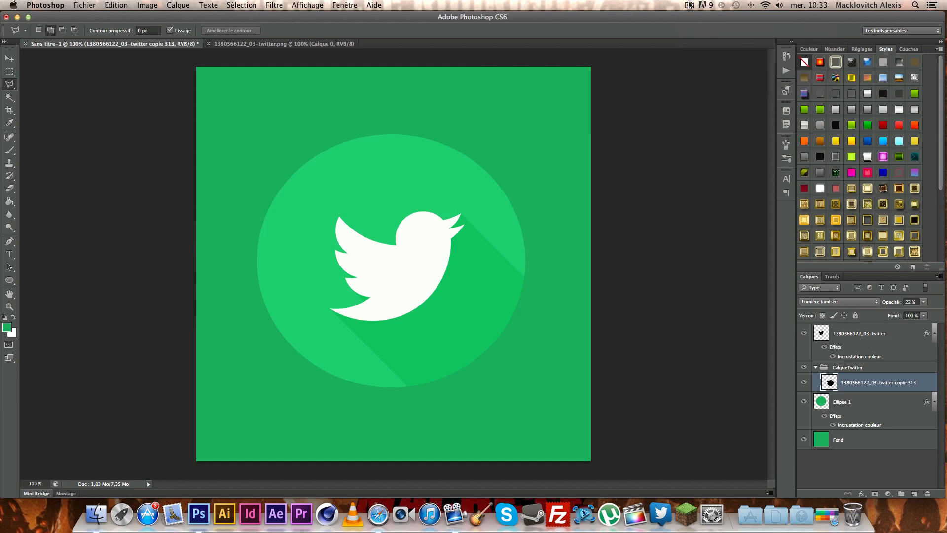